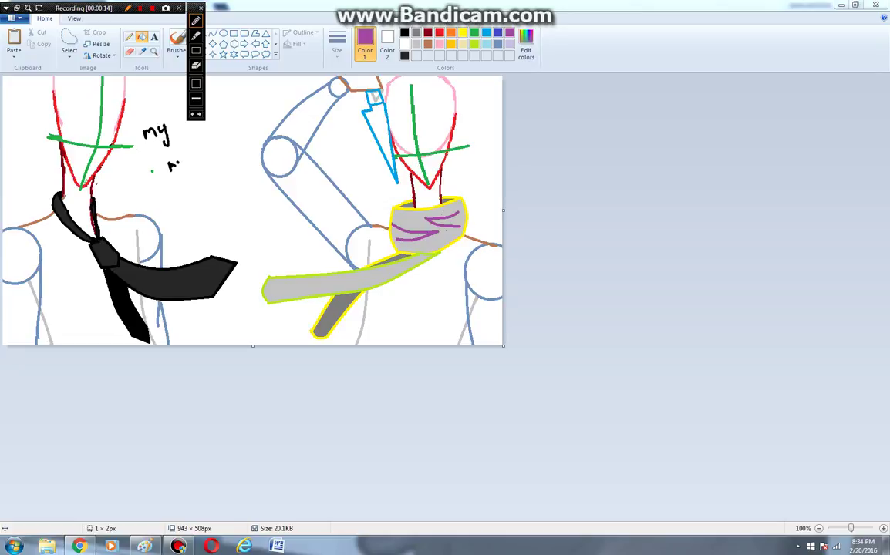
pyautogui.moveTo(180, 153); pyautogui.dragTo(185, 158)
pyautogui.click(196, 65)
pyautogui.moveTo(125, 129)
pyautogui.mouseDown()
pyautogui.moveTo(274, 156)
pyautogui.moveTo(267, 193)
pyautogui.mouseUp()
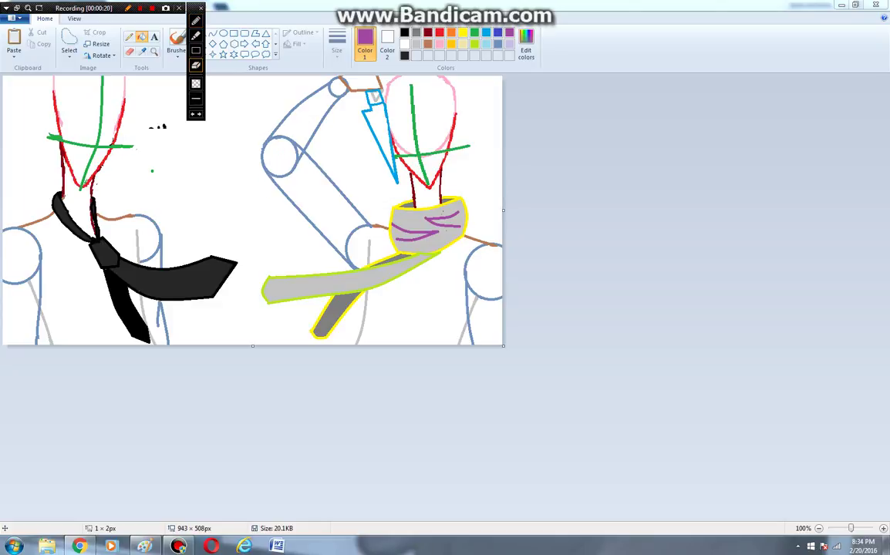
pyautogui.moveTo(134, 101); pyautogui.dragTo(216, 174)
pyautogui.click(202, 9)
# - Draw the nose and the right-hand eye outline in black with the Pencil on the left figure's face
pyautogui.click(404, 32)
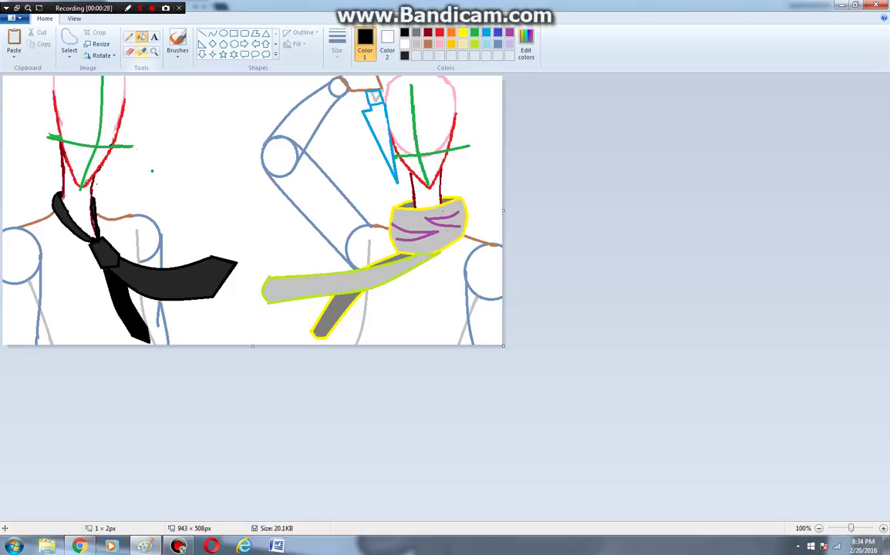
pyautogui.click(130, 37)
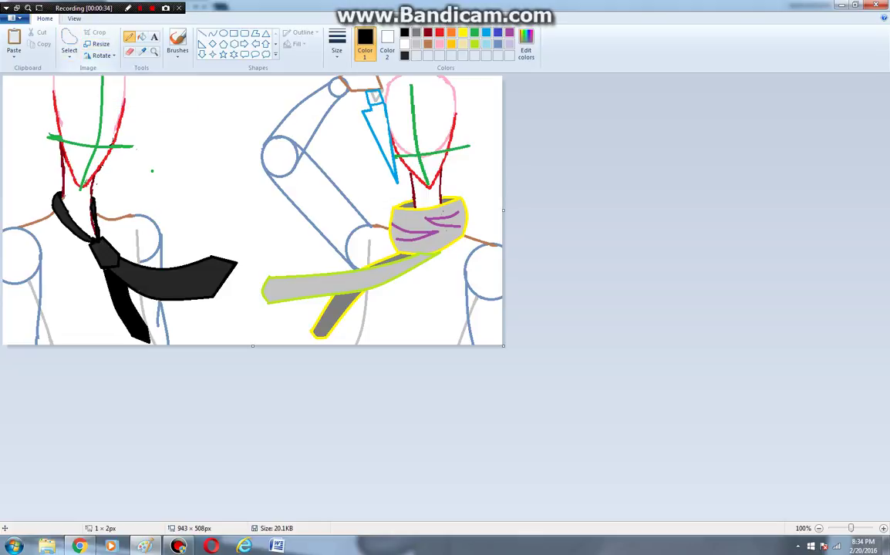
pyautogui.click(153, 51)
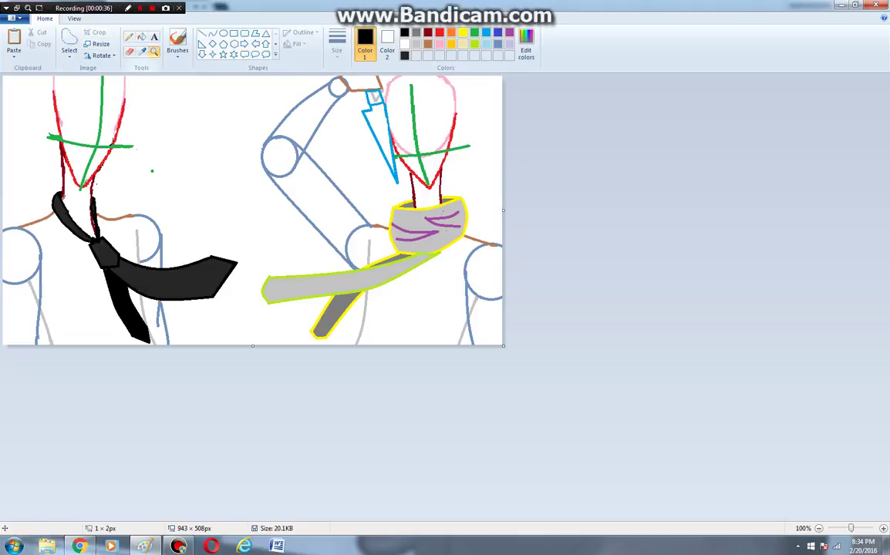
pyautogui.click(85, 146)
pyautogui.click(222, 195)
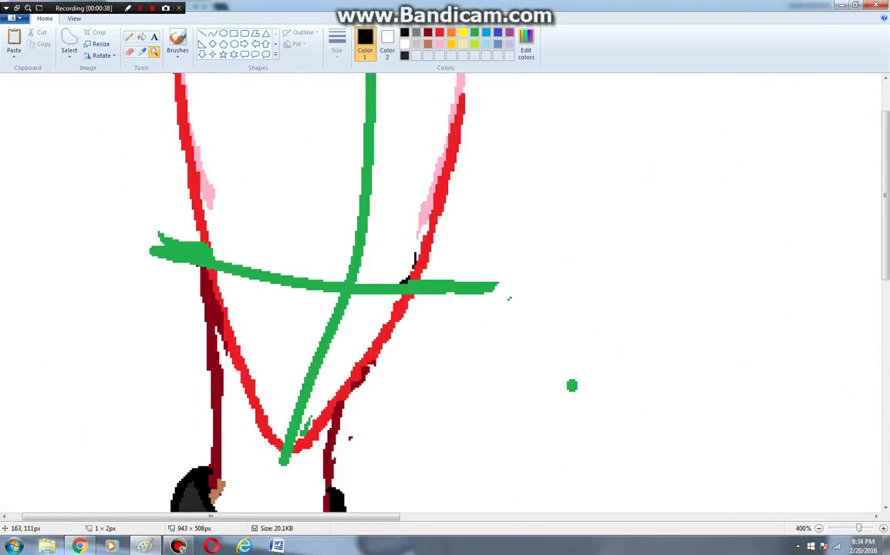
pyautogui.click(335, 251)
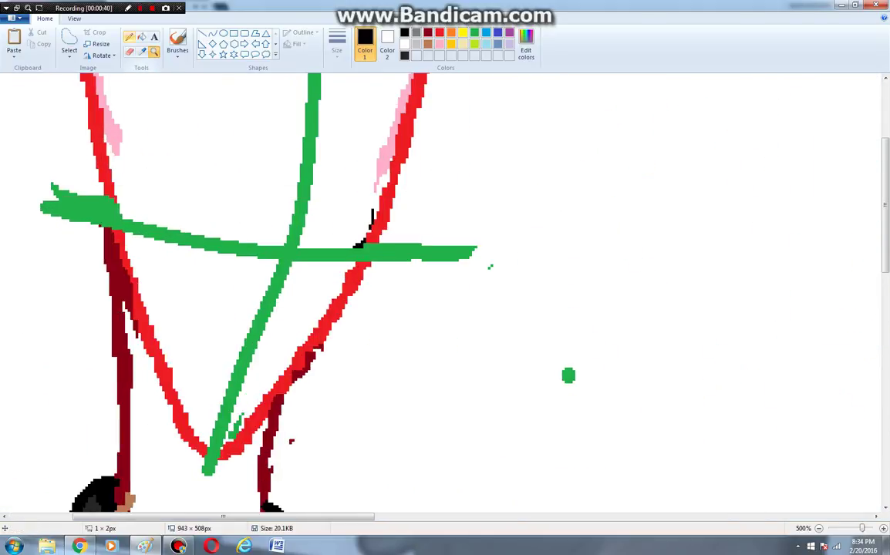
pyautogui.click(129, 37)
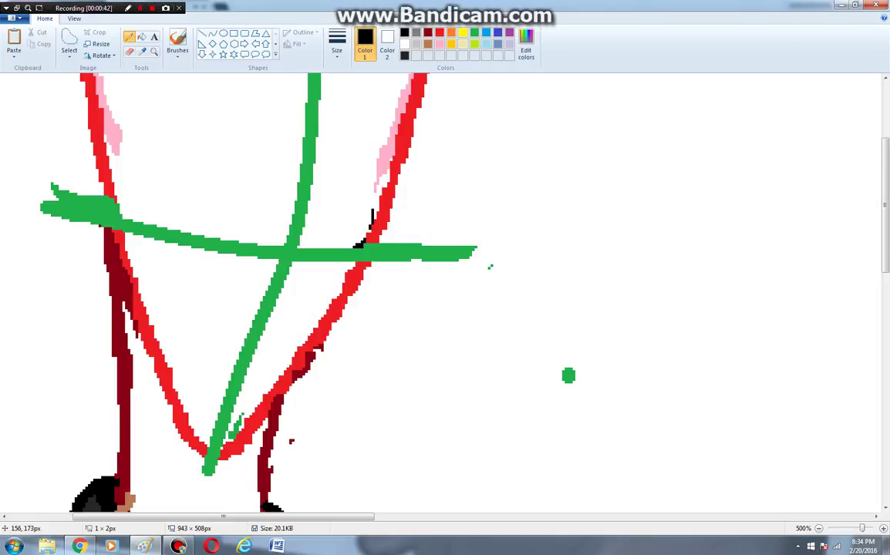
pyautogui.moveTo(254, 326)
pyautogui.mouseDown()
pyautogui.moveTo(292, 322)
pyautogui.moveTo(298, 308)
pyautogui.moveTo(291, 231)
pyautogui.mouseUp()
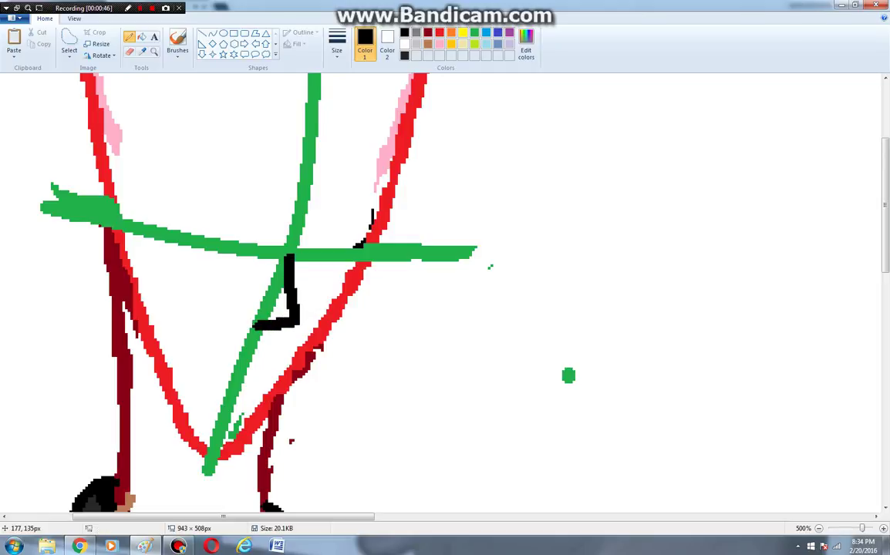
pyautogui.hotkey('ctrl', 'z')
pyautogui.moveTo(254, 331)
pyautogui.mouseDown()
pyautogui.moveTo(297, 310)
pyautogui.moveTo(294, 235)
pyautogui.moveTo(314, 208)
pyautogui.moveTo(362, 206)
pyautogui.moveTo(373, 218)
pyautogui.moveTo(321, 218)
pyautogui.moveTo(320, 241)
pyautogui.moveTo(335, 247)
pyautogui.moveTo(362, 245)
pyautogui.moveTo(353, 236)
pyautogui.moveTo(371, 214)
pyautogui.mouseUp()
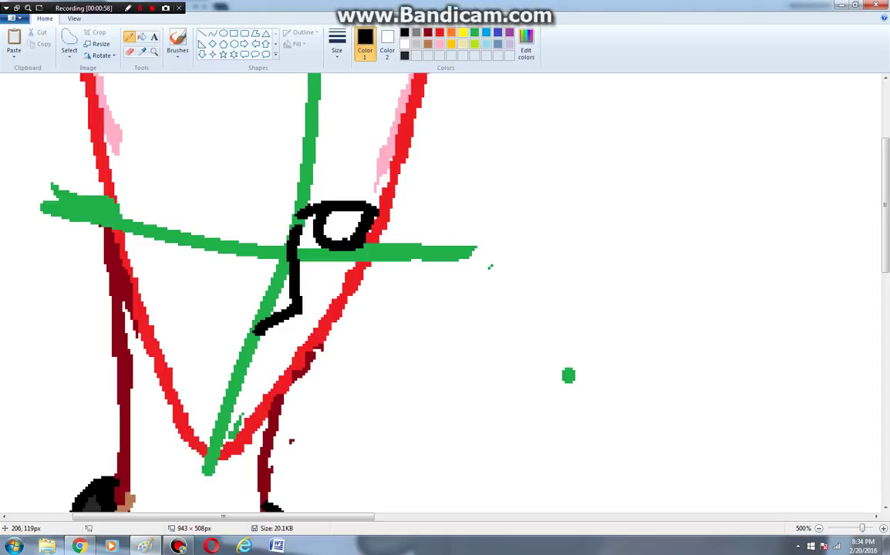
# - Draw the left-hand eye outline, then a short mouth line with a thick slanted black bar reaching past the jaw
pyautogui.moveTo(270, 219)
pyautogui.mouseDown()
pyautogui.moveTo(241, 192)
pyautogui.moveTo(170, 174)
pyautogui.moveTo(202, 190)
pyautogui.moveTo(197, 217)
pyautogui.mouseUp()
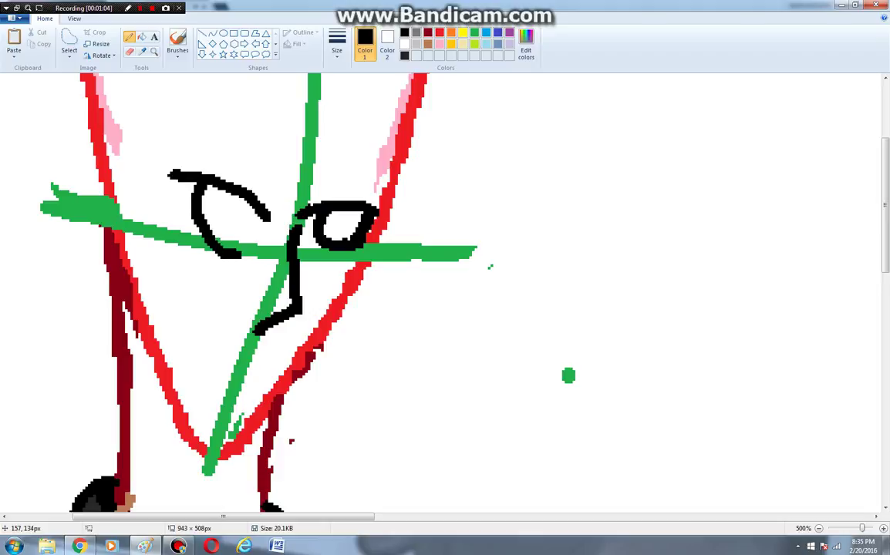
pyautogui.hotkey('ctrl', 'z')
pyautogui.moveTo(197, 177)
pyautogui.mouseDown()
pyautogui.moveTo(187, 200)
pyautogui.moveTo(206, 230)
pyautogui.moveTo(234, 230)
pyautogui.moveTo(219, 199)
pyautogui.moveTo(224, 184)
pyautogui.mouseUp()
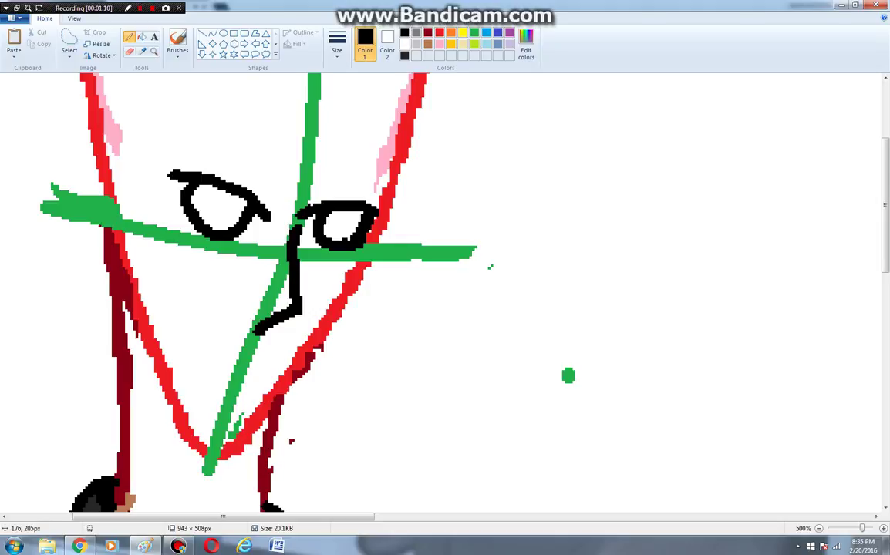
pyautogui.moveTo(228, 393)
pyautogui.mouseDown()
pyautogui.moveTo(253, 385)
pyautogui.moveTo(229, 393)
pyautogui.moveTo(242, 392)
pyautogui.moveTo(279, 438)
pyautogui.mouseUp()
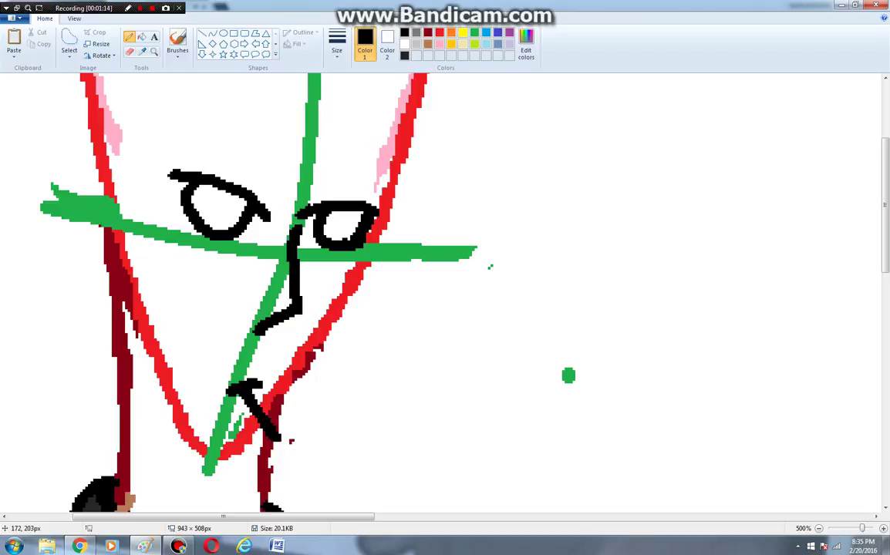
pyautogui.moveTo(231, 384); pyautogui.dragTo(292, 448)
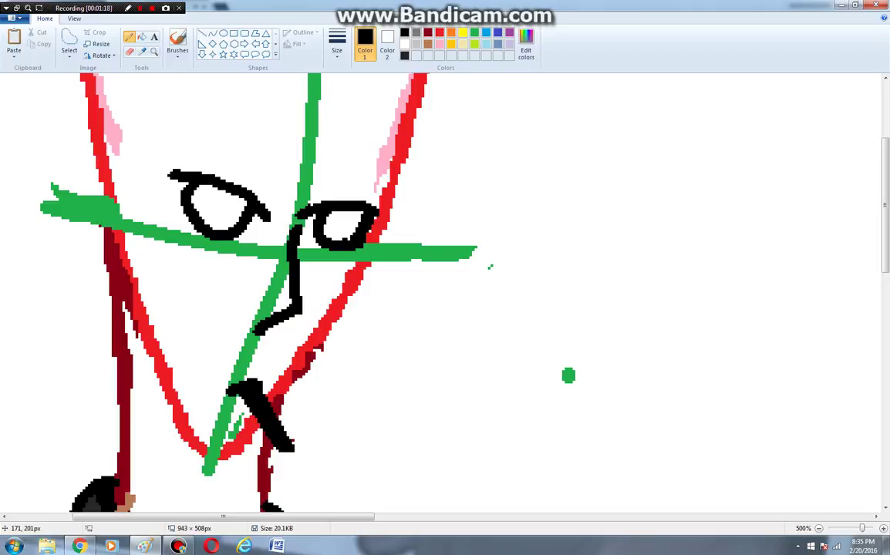
# - Add curved black lower-lid lines beneath both eyes
pyautogui.moveTo(164, 211)
pyautogui.mouseDown()
pyautogui.moveTo(220, 247)
pyautogui.moveTo(367, 264)
pyautogui.mouseUp()
pyautogui.moveTo(330, 219); pyautogui.dragTo(312, 247)
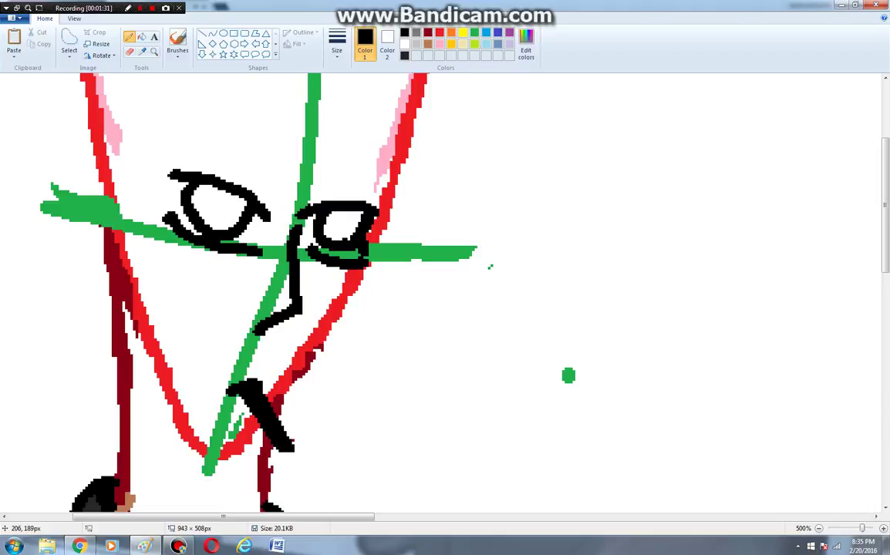
pyautogui.hotkey('ctrl', 'z')
pyautogui.moveTo(314, 247); pyautogui.dragTo(368, 243)
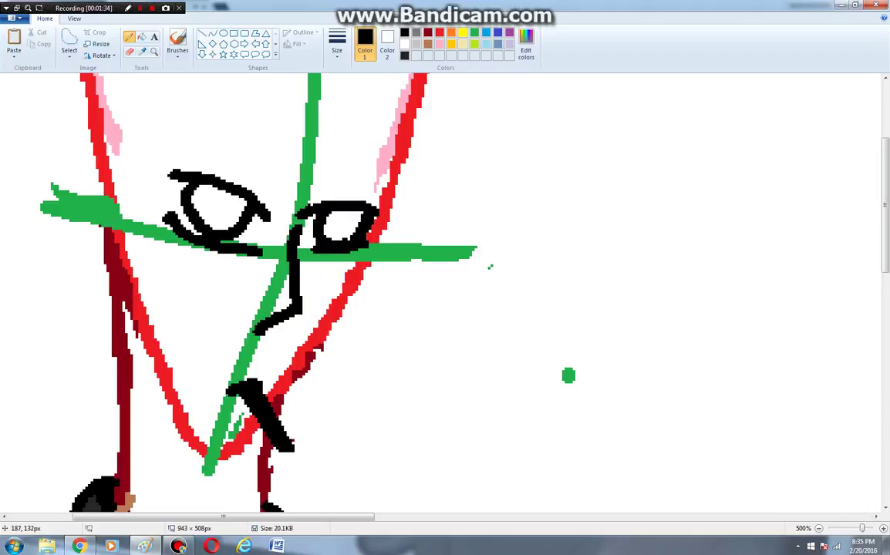
pyautogui.moveTo(312, 252); pyautogui.dragTo(337, 251)
pyautogui.moveTo(224, 190)
pyautogui.mouseDown()
pyautogui.moveTo(216, 197)
pyautogui.moveTo(224, 215)
pyautogui.moveTo(237, 205)
pyautogui.mouseUp()
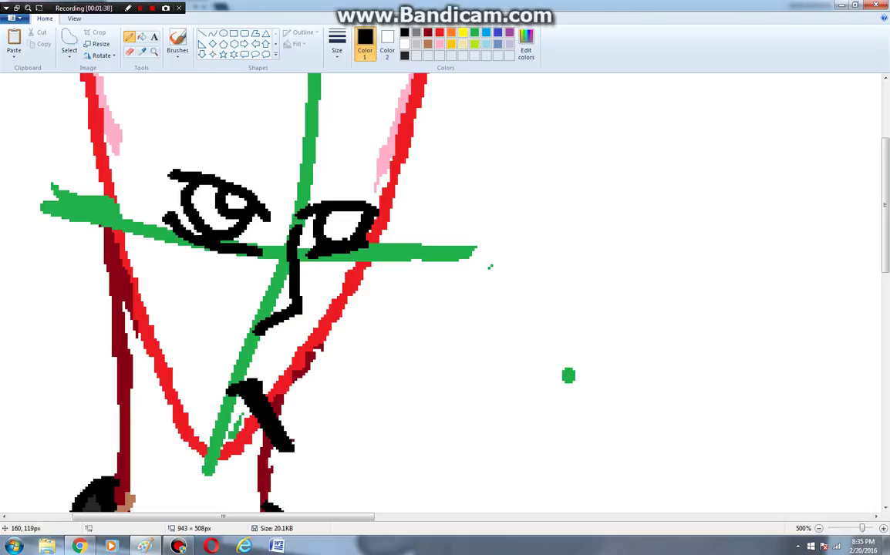
pyautogui.moveTo(346, 211); pyautogui.dragTo(354, 232)
pyautogui.moveTo(219, 204)
pyautogui.mouseDown()
pyautogui.moveTo(214, 196)
pyautogui.moveTo(199, 206)
pyautogui.moveTo(209, 217)
pyautogui.mouseUp()
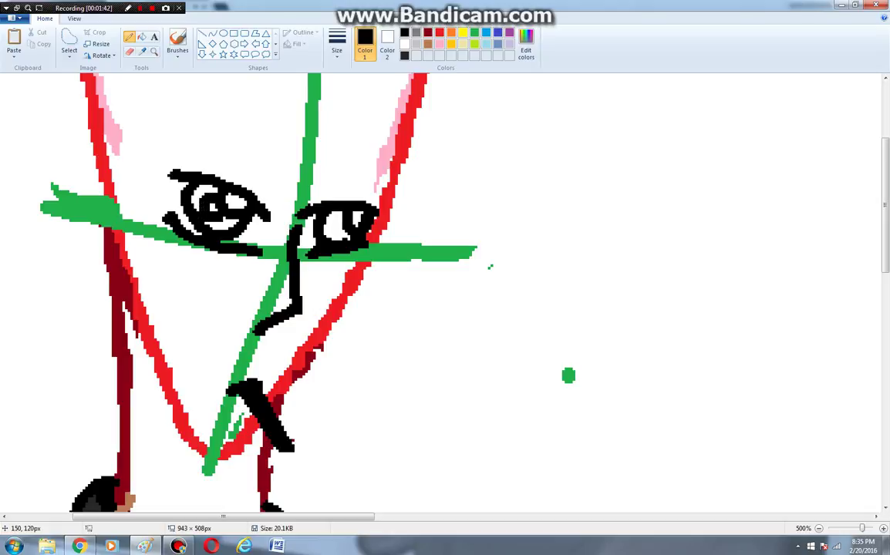
pyautogui.hotkey('ctrl', 'z')
pyautogui.hotkey('ctrl', 'z')
pyautogui.hotkey('ctrl', 'z')
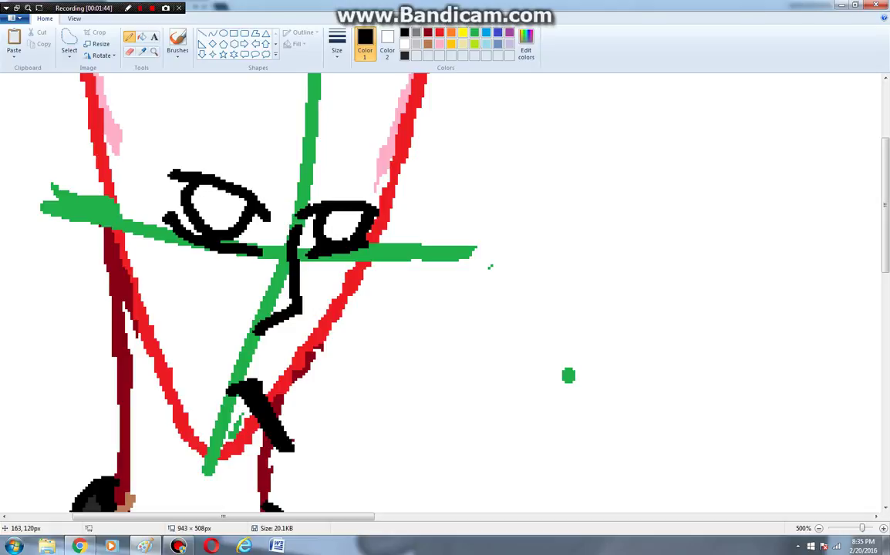
# - Draw a solid black ellipse of about 9 × 9 px as the pupil of the left-hand eye
pyautogui.click(224, 33)
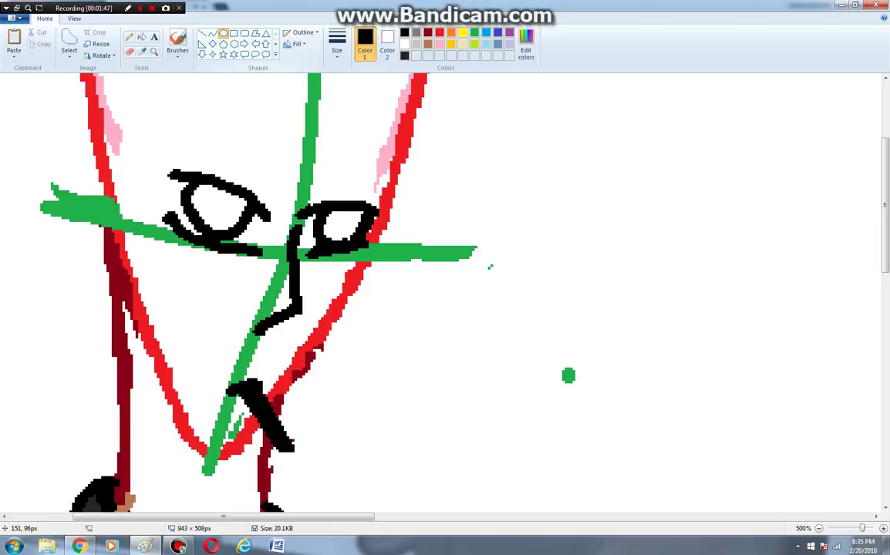
pyautogui.click(302, 32)
pyautogui.click(308, 68)
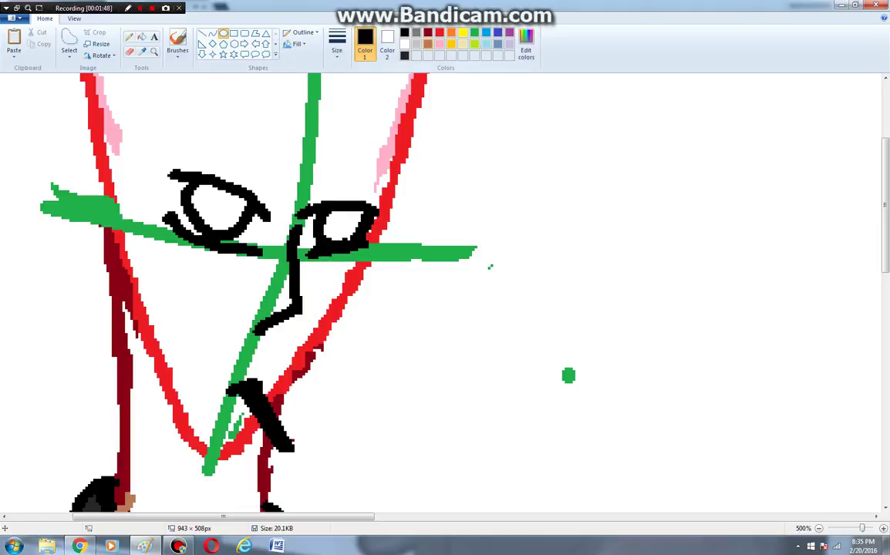
pyautogui.click(387, 48)
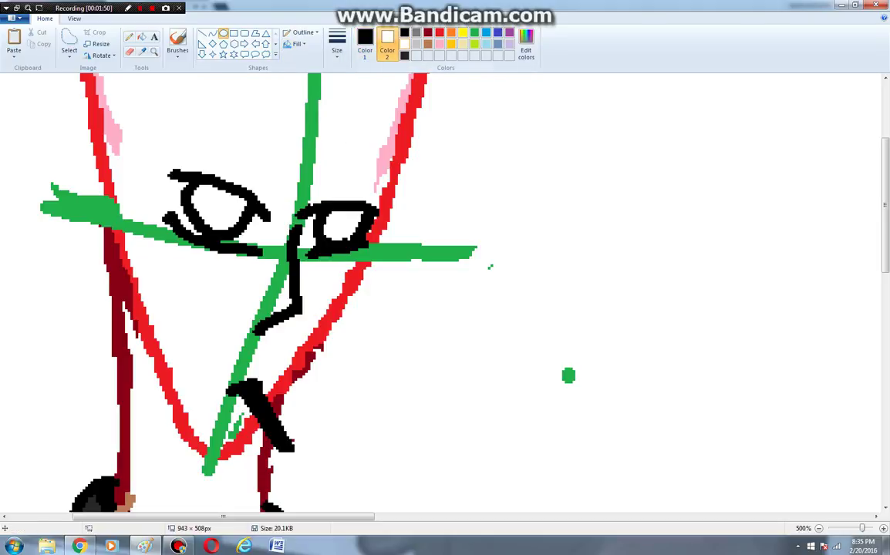
pyautogui.click(404, 32)
pyautogui.moveTo(221, 196); pyautogui.dragTo(239, 221)
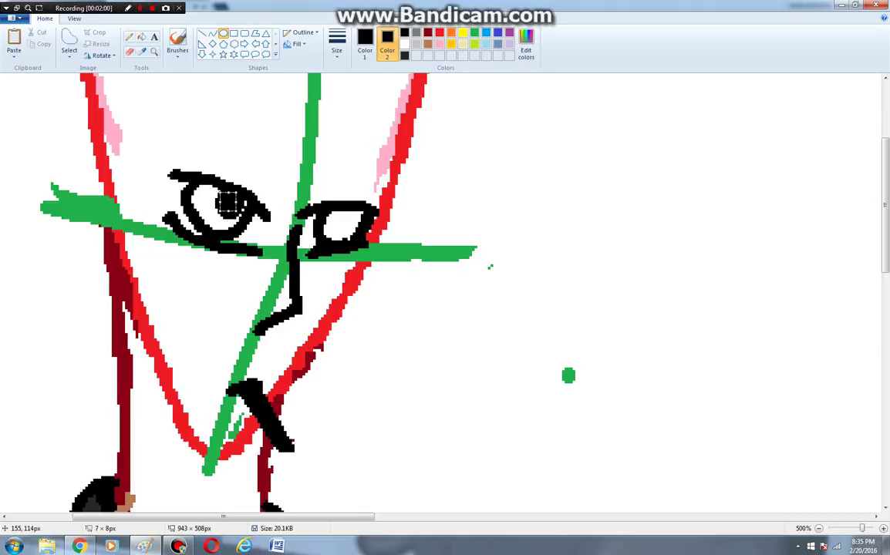
pyautogui.moveTo(237, 202)
pyautogui.mouseDown()
pyautogui.moveTo(221, 221)
pyautogui.moveTo(227, 204)
pyautogui.moveTo(216, 210)
pyautogui.moveTo(229, 200)
pyautogui.mouseUp()
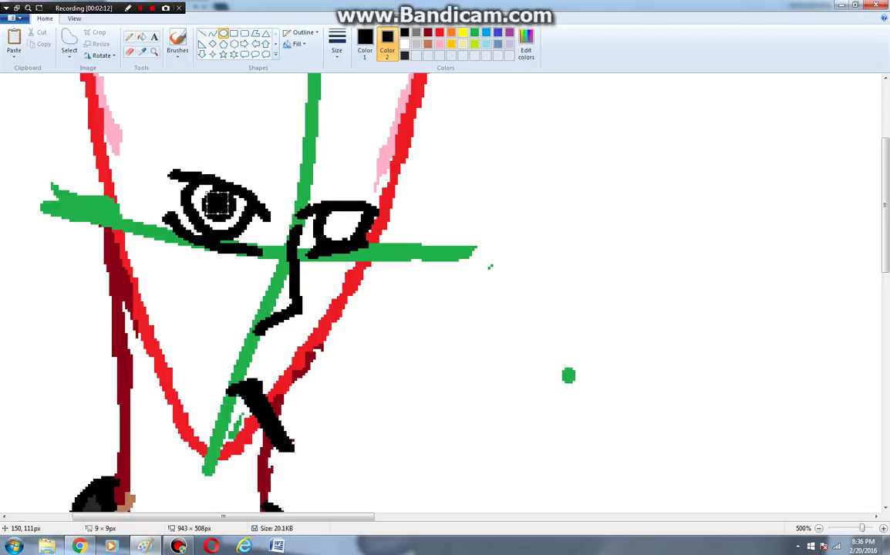
pyautogui.moveTo(331, 213)
pyautogui.mouseDown()
pyautogui.moveTo(354, 237)
pyautogui.moveTo(331, 211)
pyautogui.mouseUp()
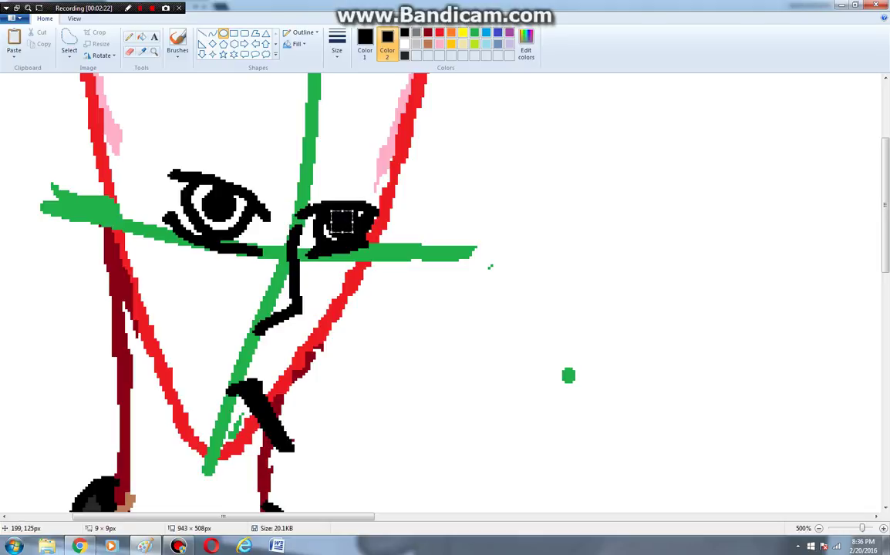
pyautogui.click(415, 260)
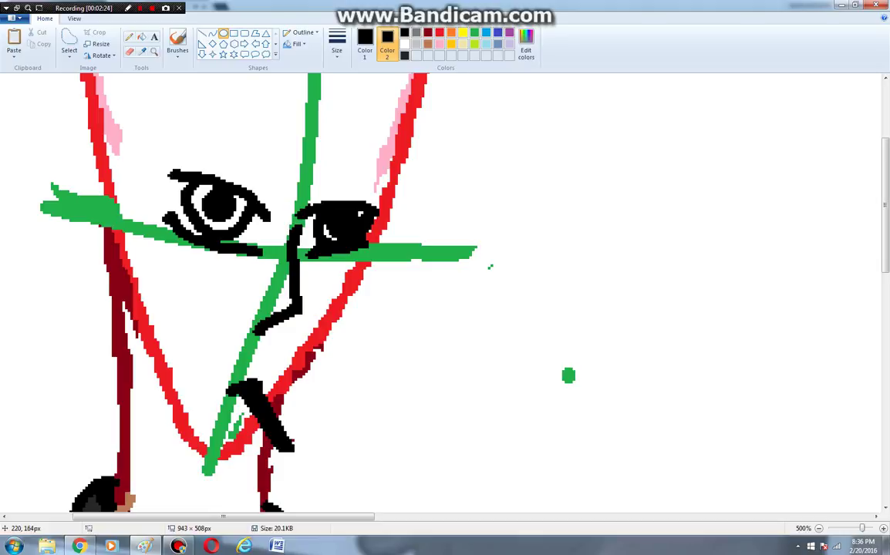
pyautogui.hotkey('ctrl', 'z')
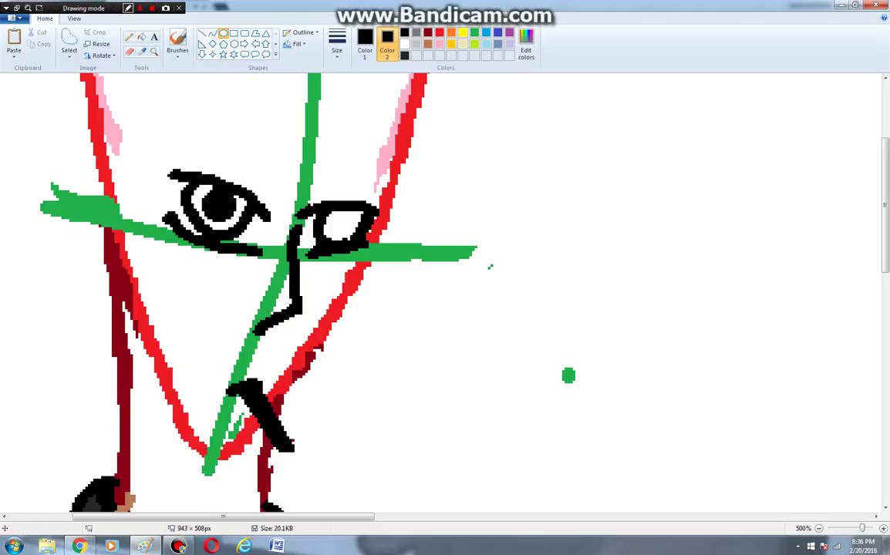
# - Outline a pupil in the right-hand eye with the Pencil and fill it black
pyautogui.click(129, 37)
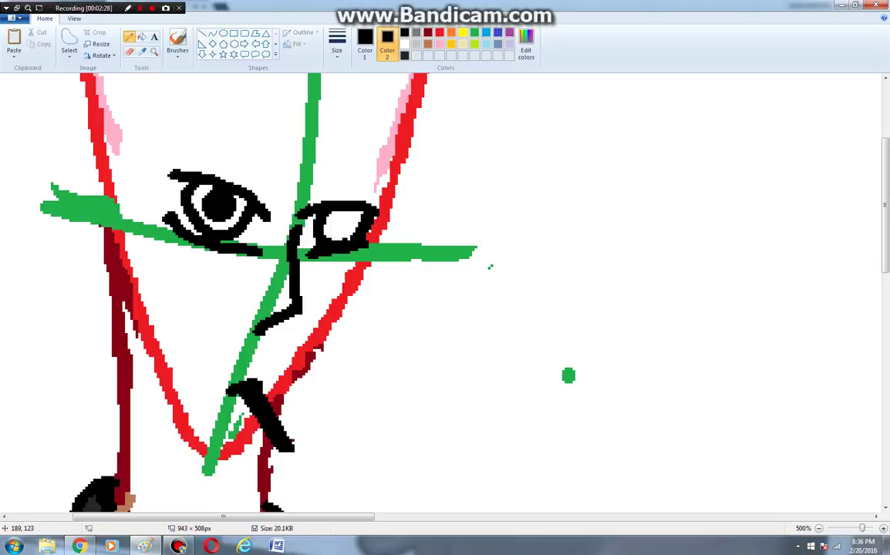
pyautogui.moveTo(327, 229)
pyautogui.mouseDown()
pyautogui.moveTo(338, 232)
pyautogui.moveTo(344, 210)
pyautogui.mouseUp()
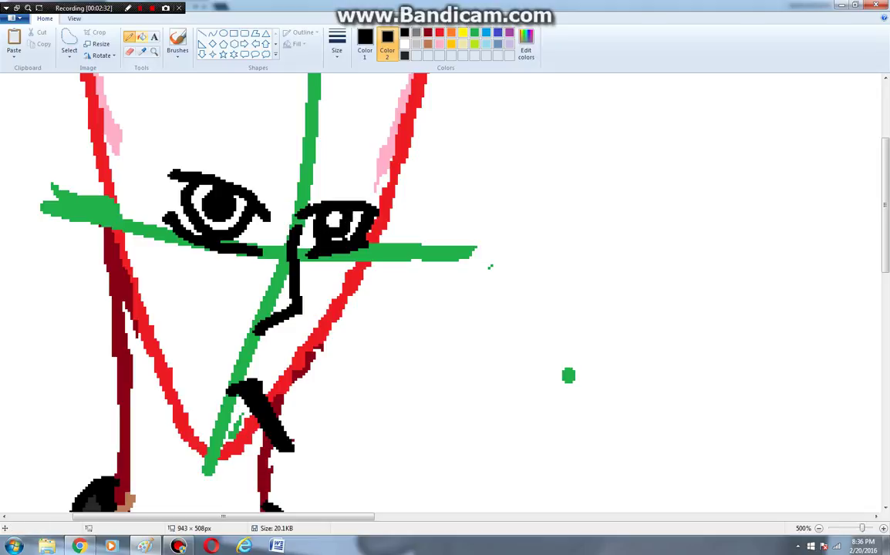
pyautogui.click(141, 37)
pyautogui.click(344, 219)
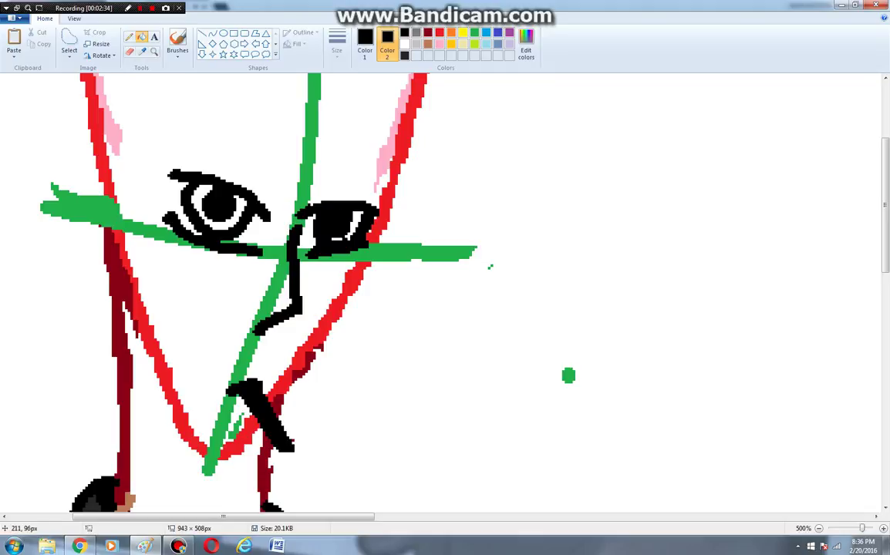
# - Reset Color 2 to white and make the black Color 1 the active colour
pyautogui.click(405, 44)
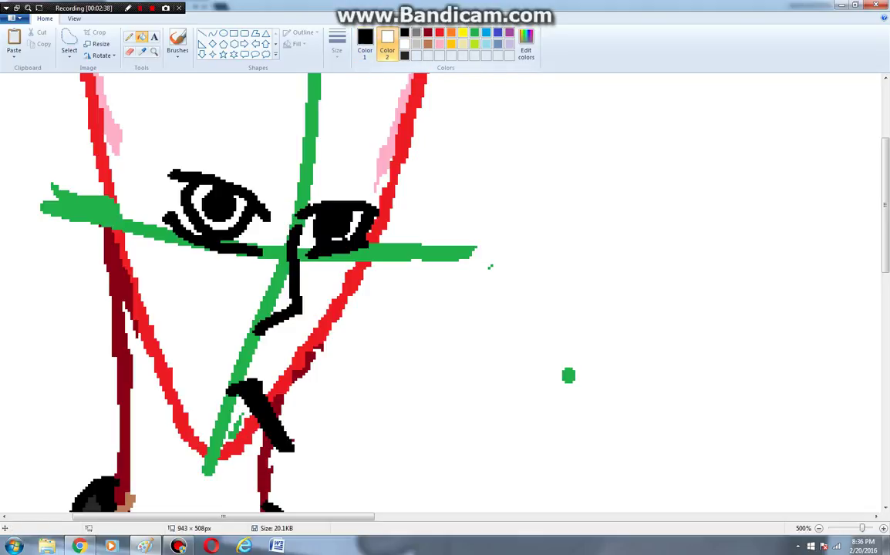
pyautogui.click(404, 32)
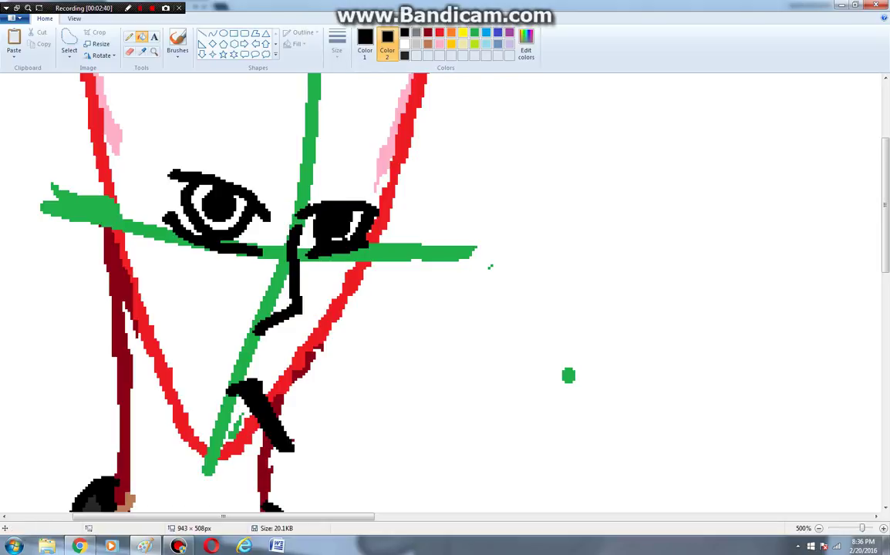
pyautogui.click(404, 44)
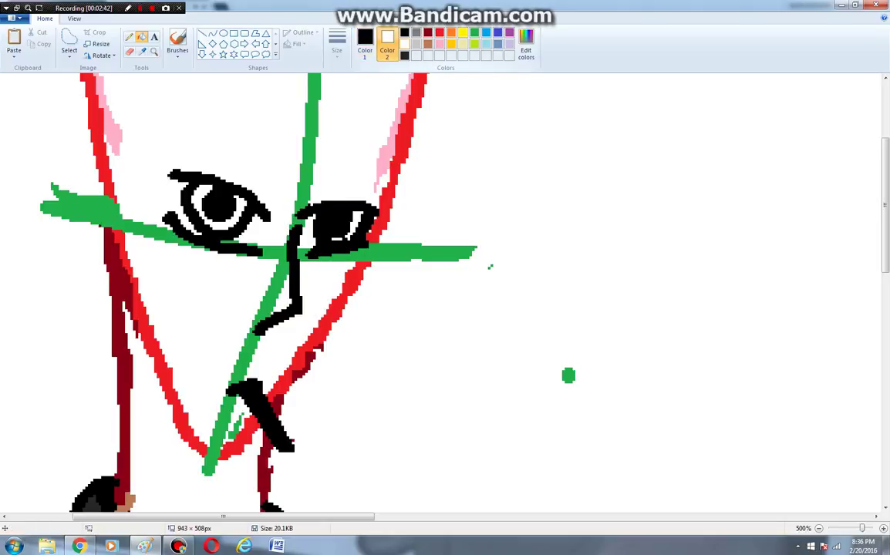
pyautogui.click(365, 44)
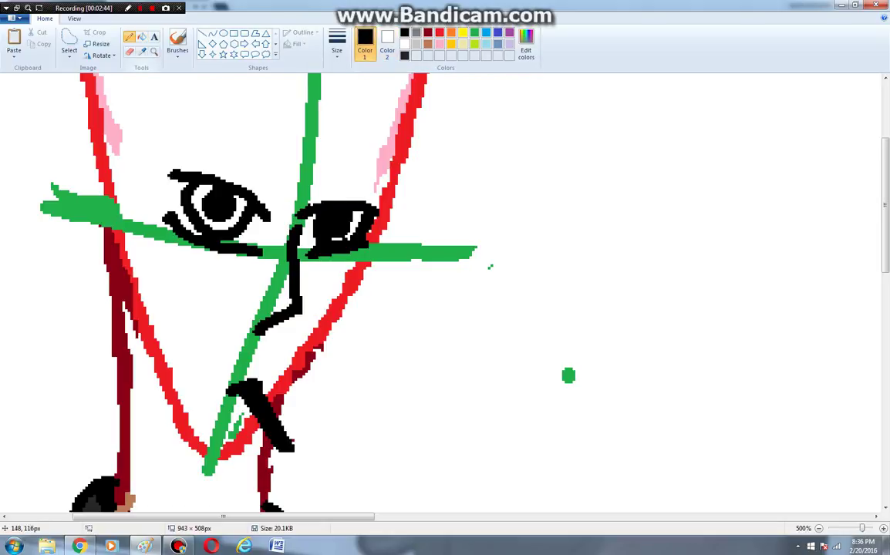
# - Draw black half-rim glasses beneath both eyes, joined by a bridge across the nose
pyautogui.moveTo(273, 257)
pyautogui.mouseDown()
pyautogui.moveTo(291, 249)
pyautogui.moveTo(311, 267)
pyautogui.moveTo(187, 253)
pyautogui.moveTo(142, 223)
pyautogui.moveTo(148, 209)
pyautogui.mouseUp()
pyautogui.click(270, 234)
pyautogui.moveTo(303, 252)
pyautogui.mouseDown()
pyautogui.moveTo(308, 264)
pyautogui.moveTo(357, 283)
pyautogui.moveTo(383, 272)
pyautogui.moveTo(382, 231)
pyautogui.mouseUp()
# - Draw a black ear with inner fold lines on the left side of the head, where the horizontal guide meets the jawline
pyautogui.moveTo(108, 207)
pyautogui.mouseDown()
pyautogui.moveTo(61, 193)
pyautogui.moveTo(54, 210)
pyautogui.moveTo(79, 282)
pyautogui.moveTo(127, 306)
pyautogui.moveTo(131, 329)
pyautogui.mouseUp()
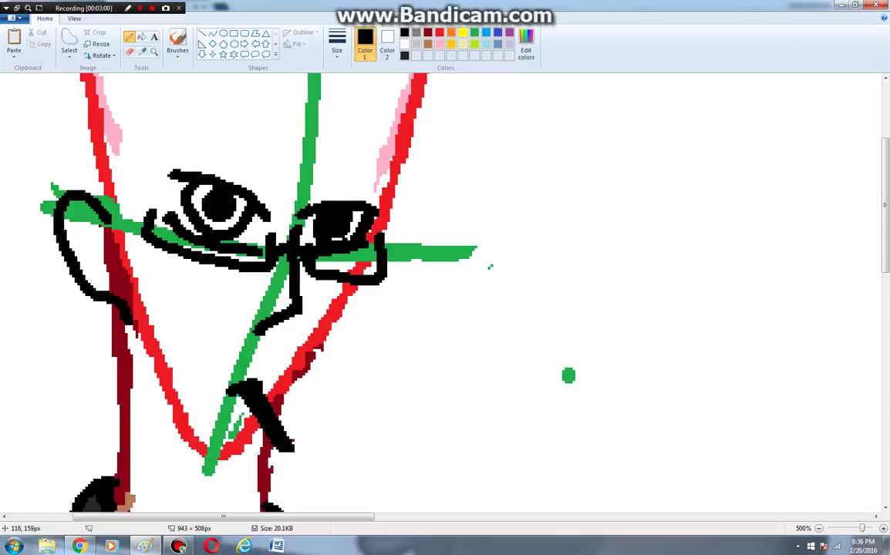
pyautogui.moveTo(99, 266)
pyautogui.mouseDown()
pyautogui.moveTo(73, 217)
pyautogui.moveTo(88, 200)
pyautogui.moveTo(142, 312)
pyautogui.mouseUp()
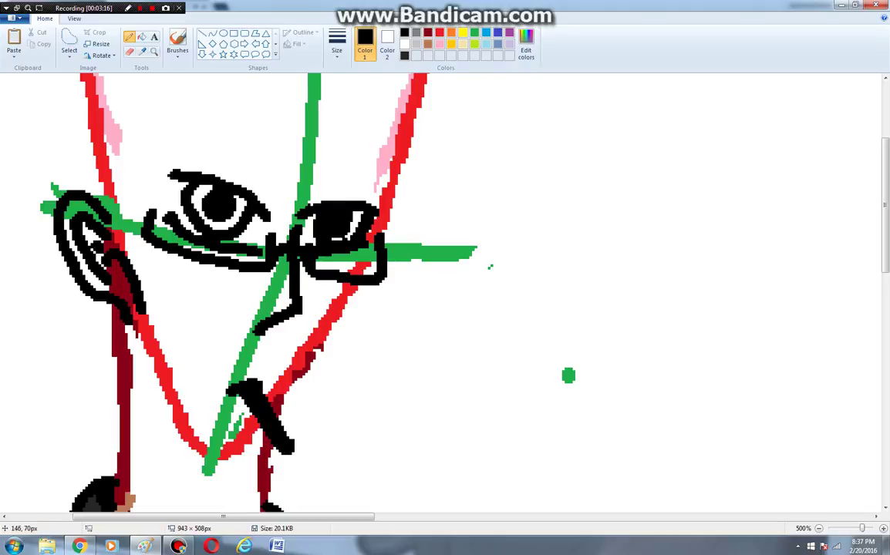
# - Draw a spiky black fringe across the forehead, from beside the ear over the left-hand eye to the centre guide
pyautogui.scroll(5, 439, 293)
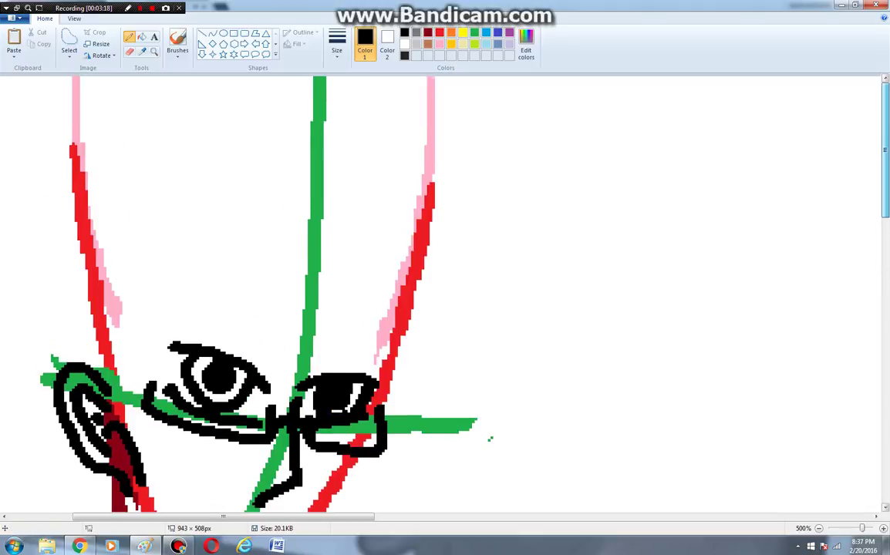
pyautogui.moveTo(886, 151); pyautogui.dragTo(886, 173)
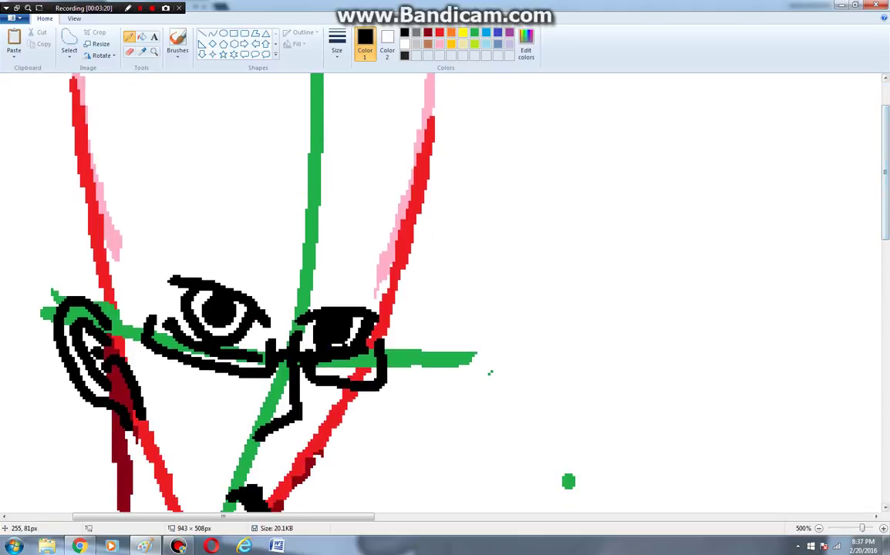
pyautogui.moveTo(358, 230)
pyautogui.mouseDown()
pyautogui.moveTo(286, 292)
pyautogui.moveTo(323, 210)
pyautogui.moveTo(266, 318)
pyautogui.moveTo(276, 245)
pyautogui.mouseUp()
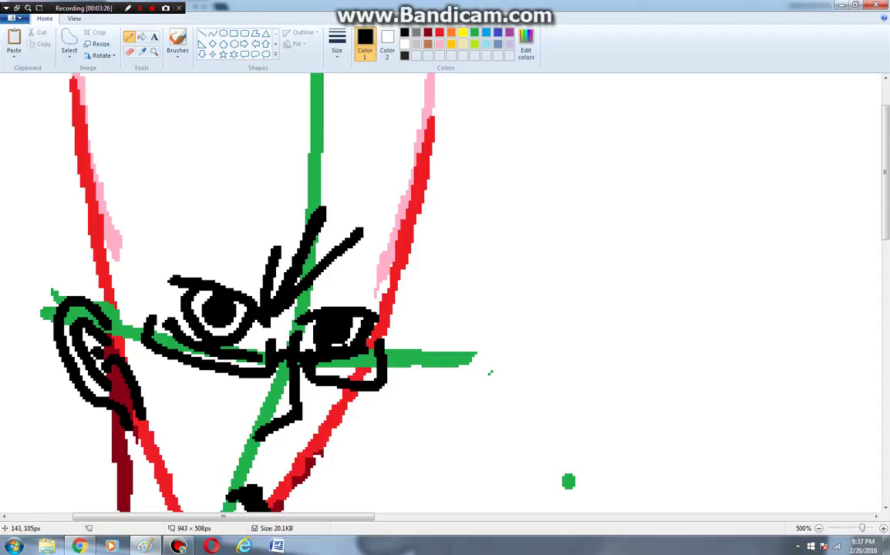
pyautogui.moveTo(112, 280)
pyautogui.mouseDown()
pyautogui.moveTo(138, 380)
pyautogui.moveTo(141, 281)
pyautogui.moveTo(142, 314)
pyautogui.moveTo(185, 221)
pyautogui.mouseUp()
pyautogui.moveTo(162, 334)
pyautogui.mouseDown()
pyautogui.moveTo(199, 263)
pyautogui.moveTo(235, 223)
pyautogui.moveTo(231, 260)
pyautogui.moveTo(262, 236)
pyautogui.moveTo(233, 304)
pyautogui.mouseUp()
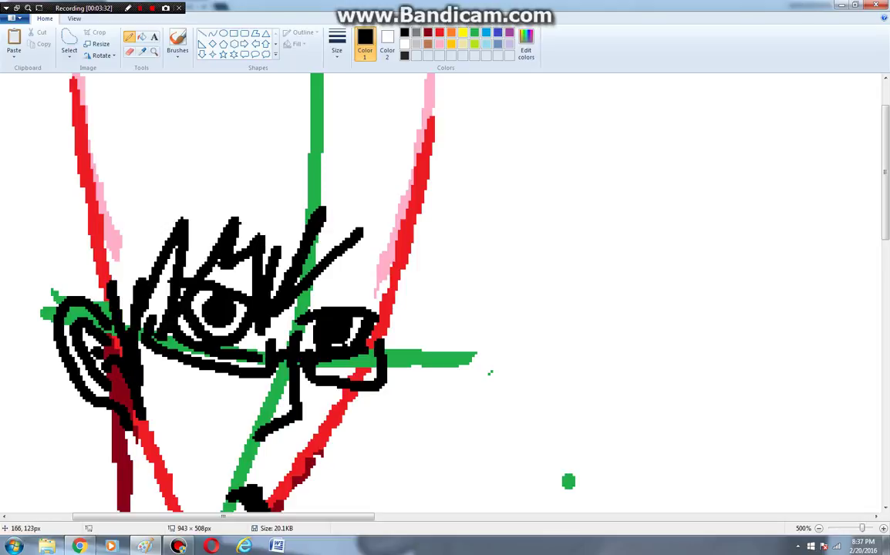
# - Switch to Chrome and play the suggested video "APH: One More Night MEP"
pyautogui.click(80, 546)
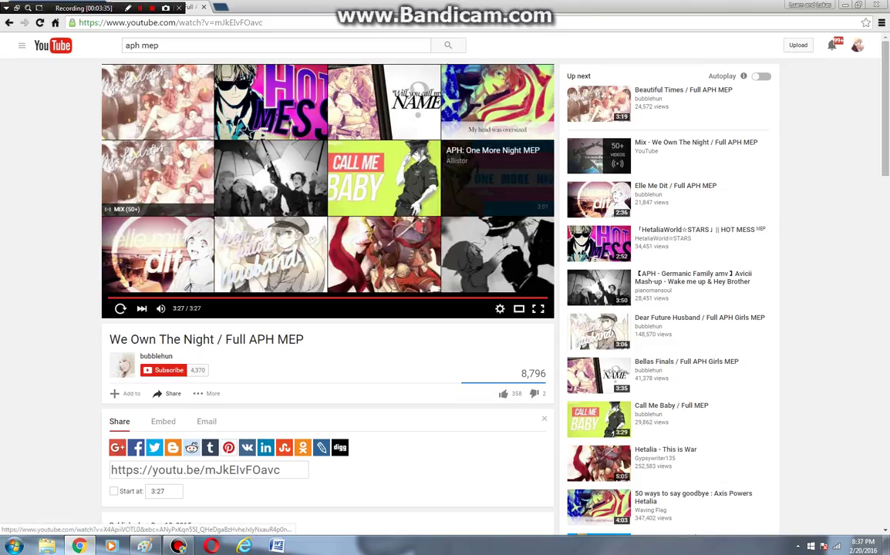
pyautogui.click(497, 179)
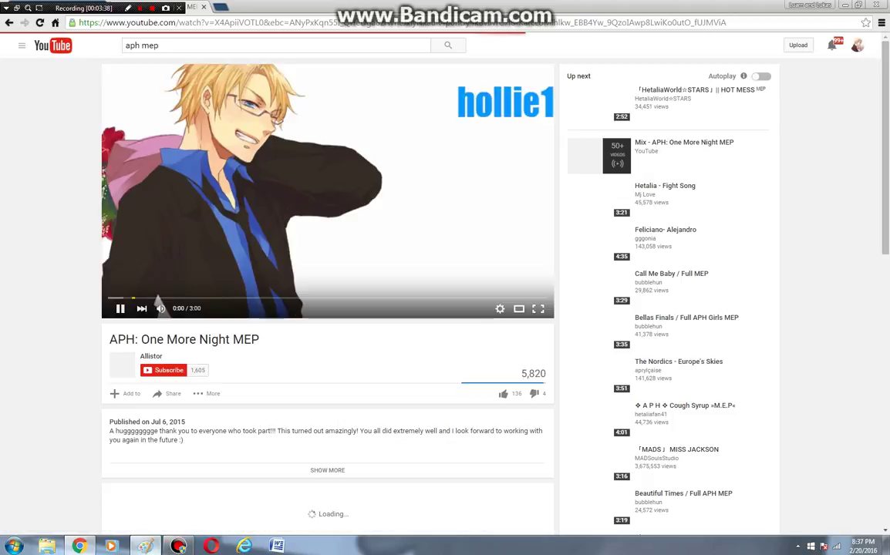
# - Return to Paint and extend the black fringe over the right-hand eye, with a pointed tuft beside the glasses
pyautogui.click(145, 546)
pyautogui.moveTo(302, 291)
pyautogui.mouseDown()
pyautogui.moveTo(372, 276)
pyautogui.moveTo(364, 326)
pyautogui.moveTo(348, 338)
pyautogui.moveTo(407, 317)
pyautogui.moveTo(429, 269)
pyautogui.moveTo(404, 367)
pyautogui.moveTo(434, 305)
pyautogui.mouseUp()
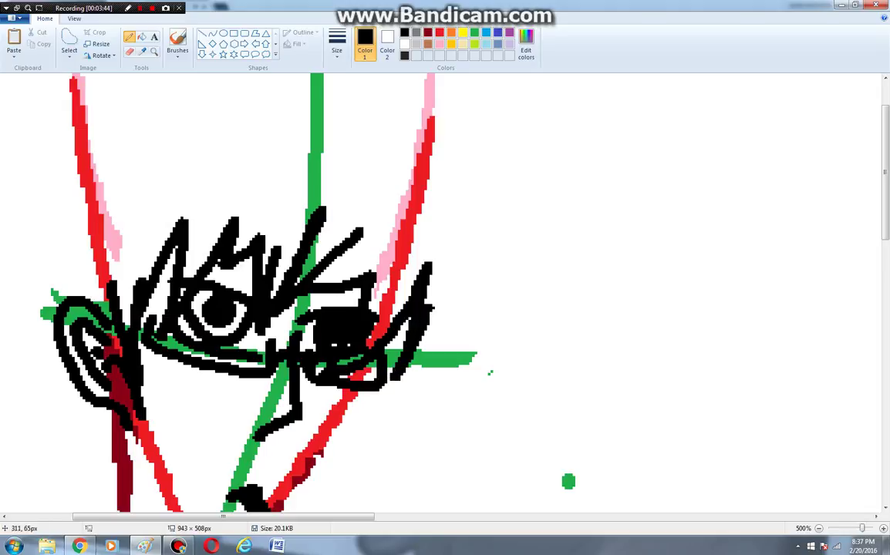
pyautogui.scroll(2, 416, 293)
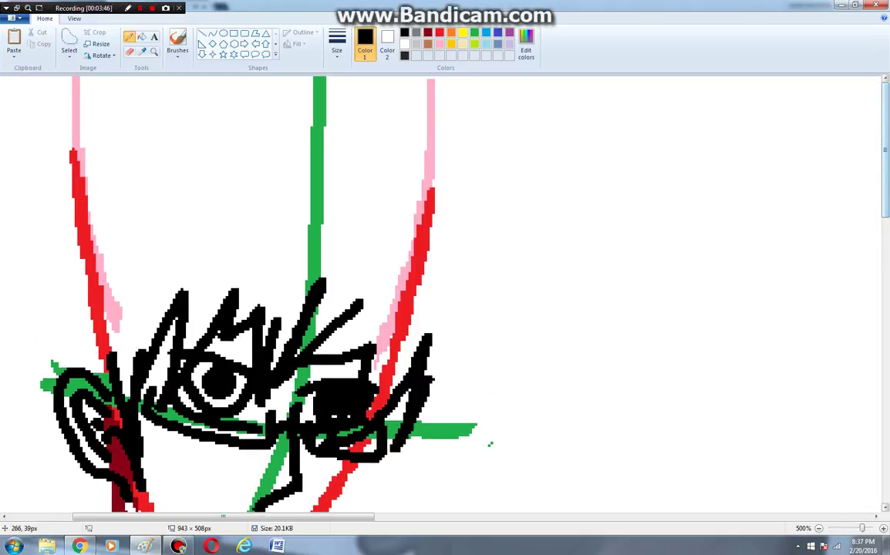
pyautogui.moveTo(408, 78); pyautogui.dragTo(495, 191)
pyautogui.moveTo(454, 169); pyautogui.dragTo(498, 192)
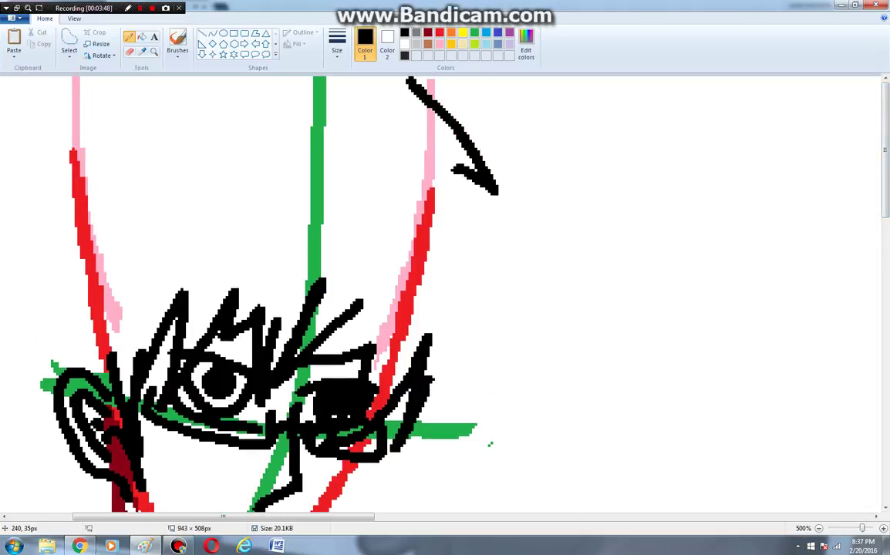
pyautogui.hotkey('ctrl', 'z')
pyautogui.hotkey('ctrl', 'z')
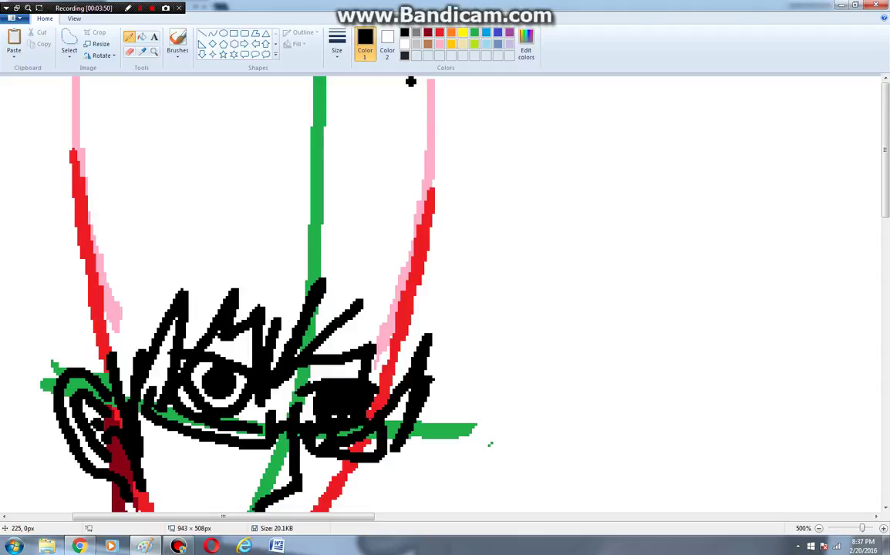
pyautogui.moveTo(411, 82)
pyautogui.mouseDown()
pyautogui.moveTo(434, 81)
pyautogui.moveTo(474, 105)
pyautogui.moveTo(489, 159)
pyautogui.moveTo(508, 181)
pyautogui.moveTo(494, 180)
pyautogui.moveTo(508, 179)
pyautogui.moveTo(493, 196)
pyautogui.moveTo(527, 265)
pyautogui.mouseUp()
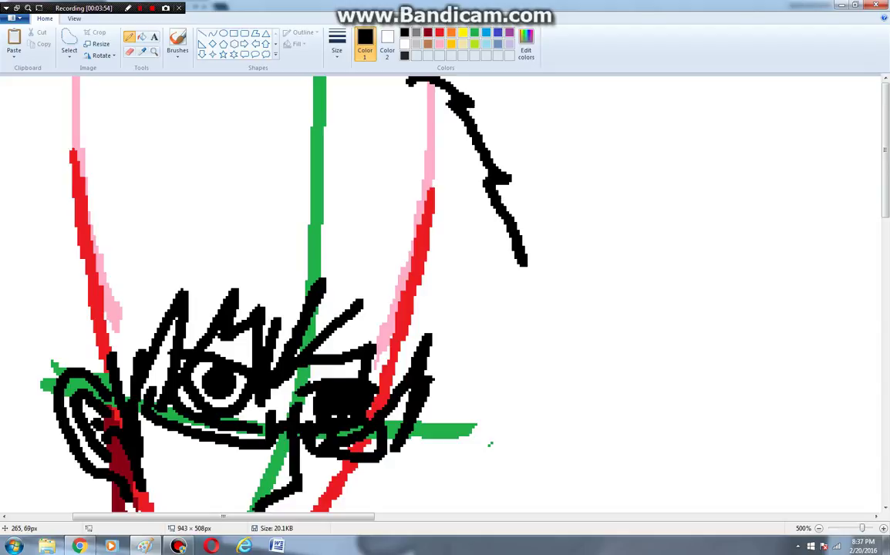
pyautogui.hotkey('ctrl', 'z')
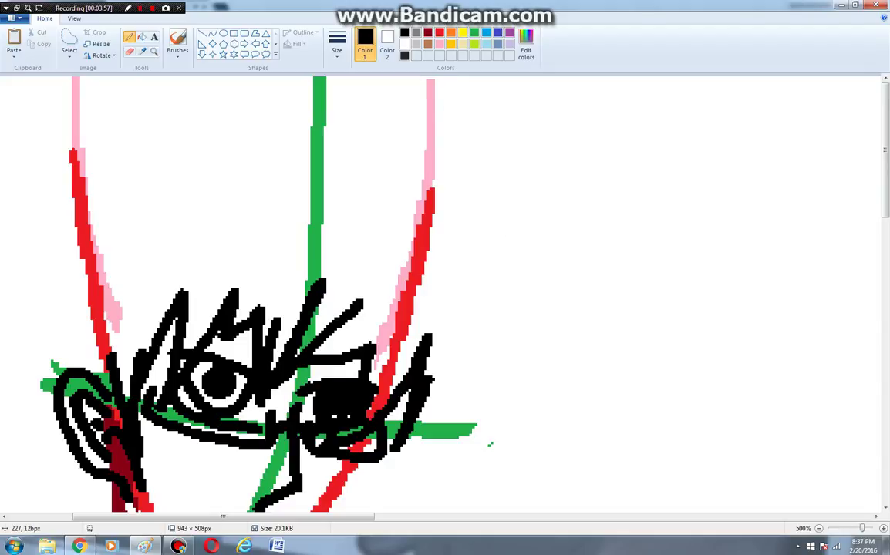
pyautogui.moveTo(423, 404)
pyautogui.mouseDown()
pyautogui.moveTo(415, 431)
pyautogui.moveTo(456, 345)
pyautogui.moveTo(465, 354)
pyautogui.moveTo(458, 311)
pyautogui.mouseUp()
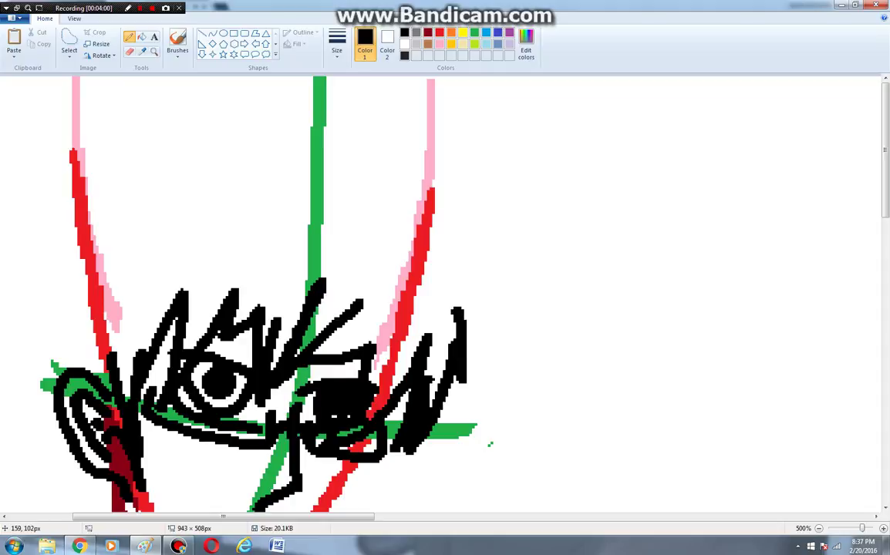
pyautogui.hotkey('ctrl', 'z')
pyautogui.hotkey('ctrl', 'z')
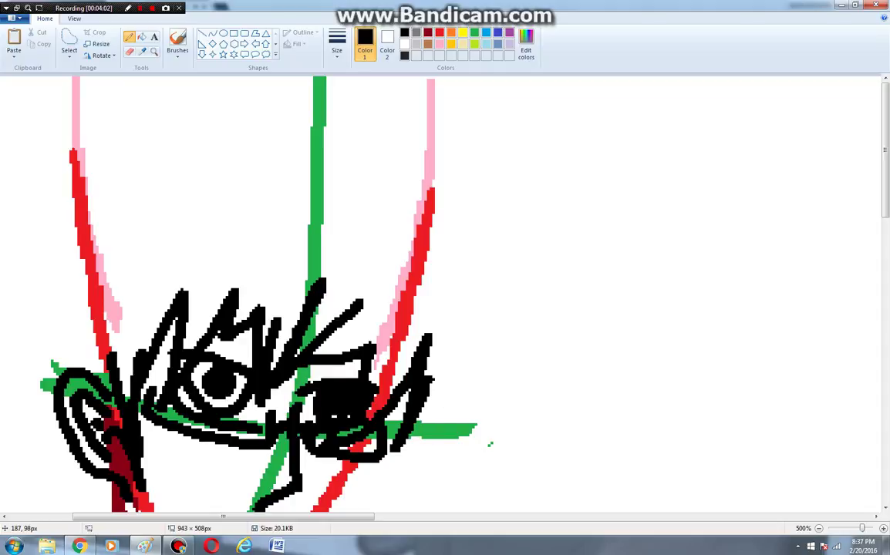
# - Outline the sides of the hair in jagged black, from the right temple to the glasses and from the neck up past the ear
pyautogui.moveTo(428, 208)
pyautogui.mouseDown()
pyautogui.moveTo(452, 248)
pyautogui.moveTo(461, 345)
pyautogui.moveTo(444, 327)
pyautogui.moveTo(391, 386)
pyautogui.mouseUp()
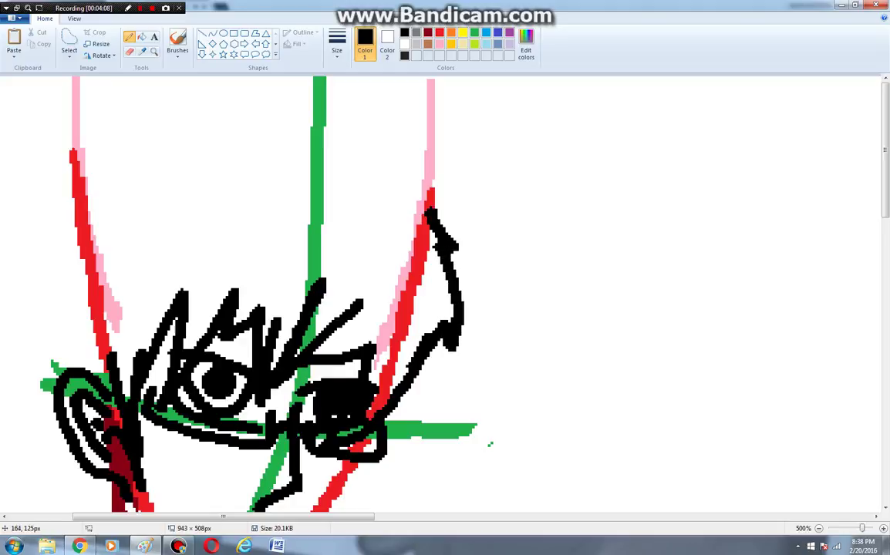
pyautogui.scroll(-5, 445, 293)
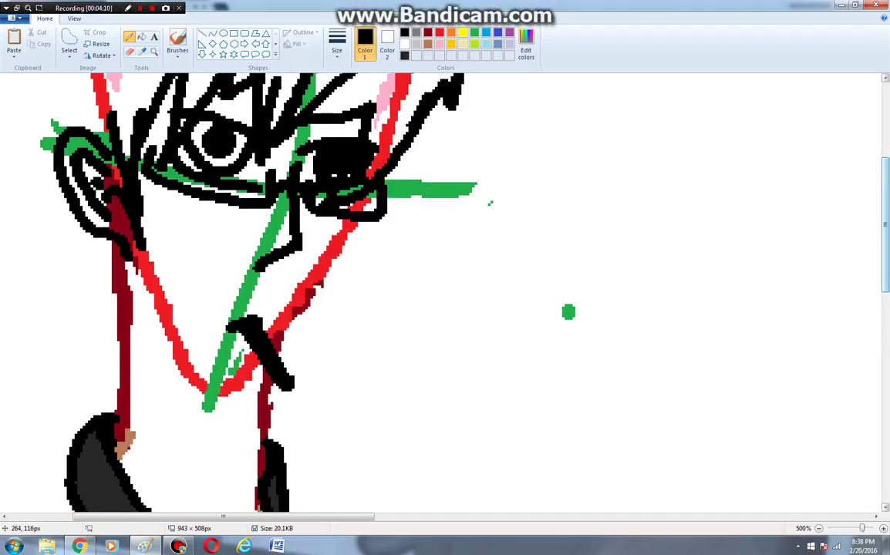
pyautogui.moveTo(116, 338)
pyautogui.mouseDown()
pyautogui.moveTo(65, 242)
pyautogui.moveTo(44, 143)
pyautogui.mouseUp()
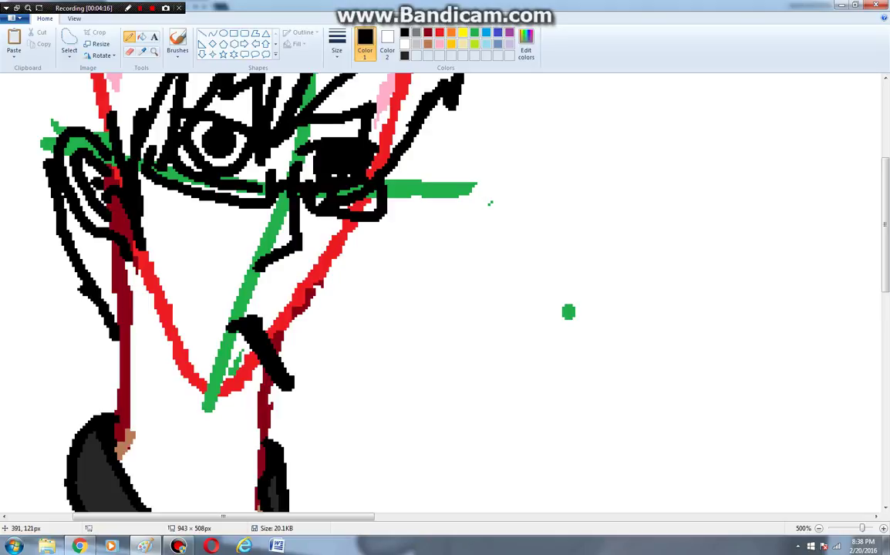
pyautogui.scroll(3, 798, 185)
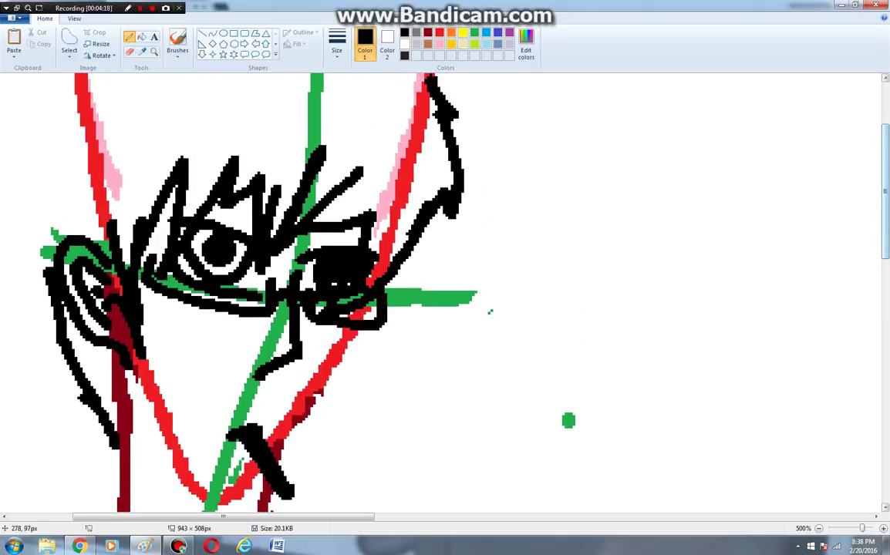
pyautogui.moveTo(47, 241)
pyautogui.mouseDown()
pyautogui.moveTo(31, 185)
pyautogui.moveTo(39, 182)
pyautogui.moveTo(43, 71)
pyautogui.moveTo(58, 96)
pyautogui.mouseUp()
# - Draw a jagged black hairline over the crown, joining the left and right hair outlines
pyautogui.scroll(3, 254, 293)
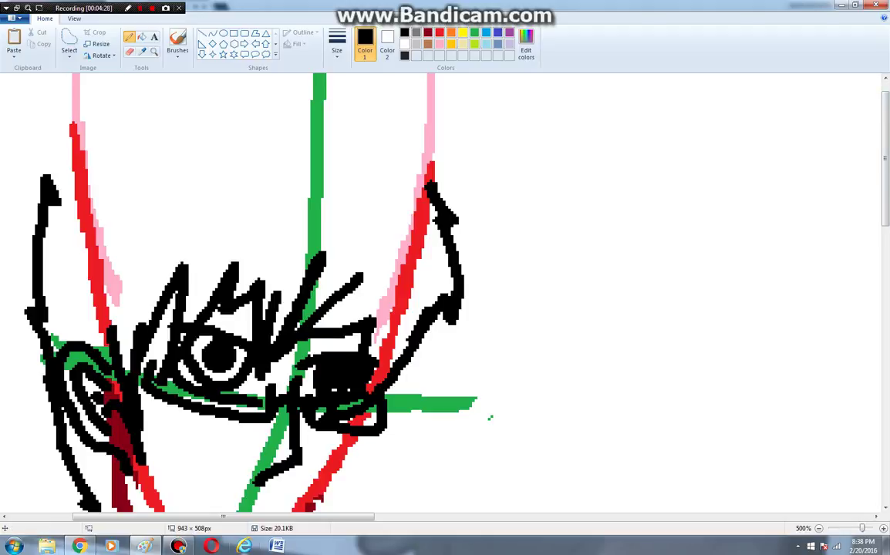
pyautogui.hscroll(-3, 254, 293)
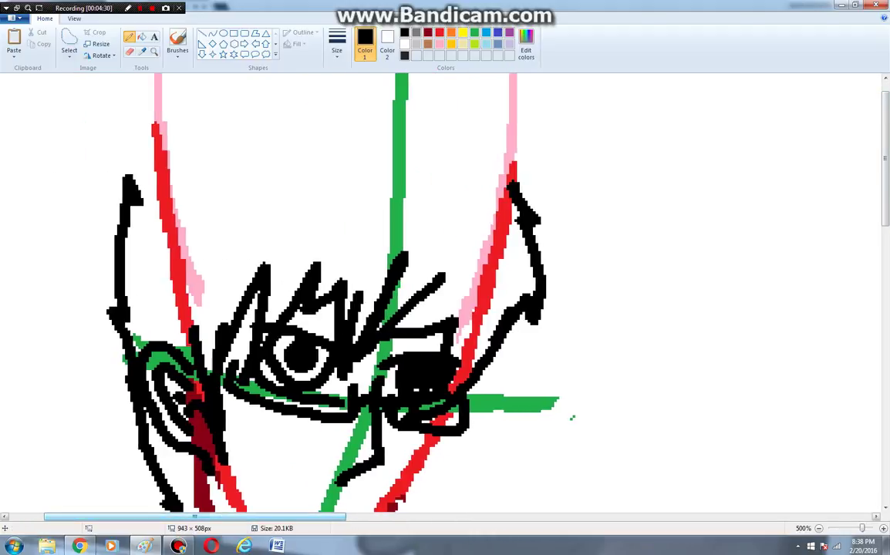
pyautogui.moveTo(127, 171)
pyautogui.mouseDown()
pyautogui.moveTo(179, 99)
pyautogui.moveTo(254, 77)
pyautogui.moveTo(270, 90)
pyautogui.moveTo(368, 90)
pyautogui.moveTo(328, 101)
pyautogui.moveTo(375, 97)
pyautogui.moveTo(491, 127)
pyautogui.moveTo(530, 197)
pyautogui.mouseUp()
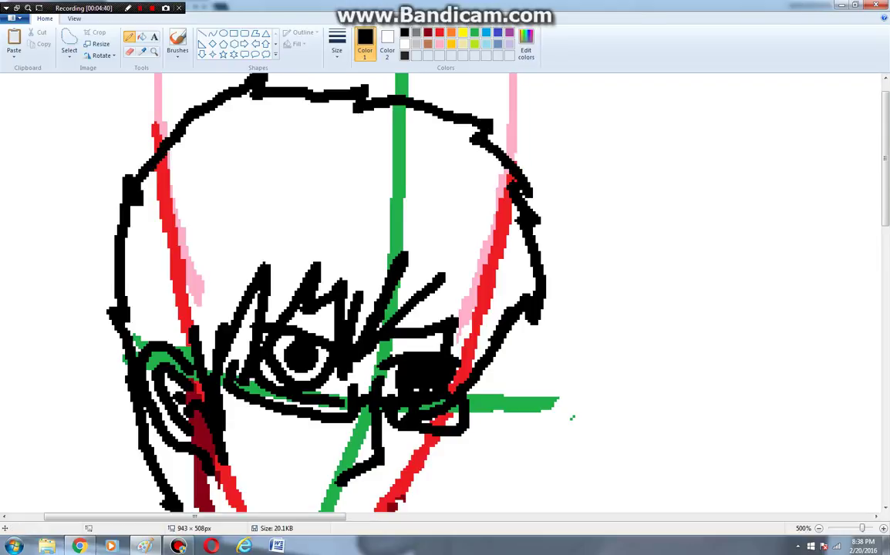
# - Select the upper part of the head above the fringe with a free-form selection and nudge it upward to heighten the hair
pyautogui.click(70, 43)
pyautogui.moveTo(64, 266)
pyautogui.mouseDown()
pyautogui.moveTo(119, 276)
pyautogui.moveTo(179, 269)
pyautogui.moveTo(345, 231)
pyautogui.moveTo(482, 286)
pyautogui.moveTo(596, 278)
pyautogui.moveTo(574, 197)
pyautogui.moveTo(409, 73)
pyautogui.moveTo(355, 71)
pyautogui.moveTo(104, 71)
pyautogui.moveTo(81, 212)
pyautogui.moveTo(56, 267)
pyautogui.mouseUp()
pyautogui.press('Up')
pyautogui.press('Up')
pyautogui.press('Up')
pyautogui.press('Up')
pyautogui.press('Up')
pyautogui.press('Up')
pyautogui.press('Up')
pyautogui.press('Up')
pyautogui.press('Up')
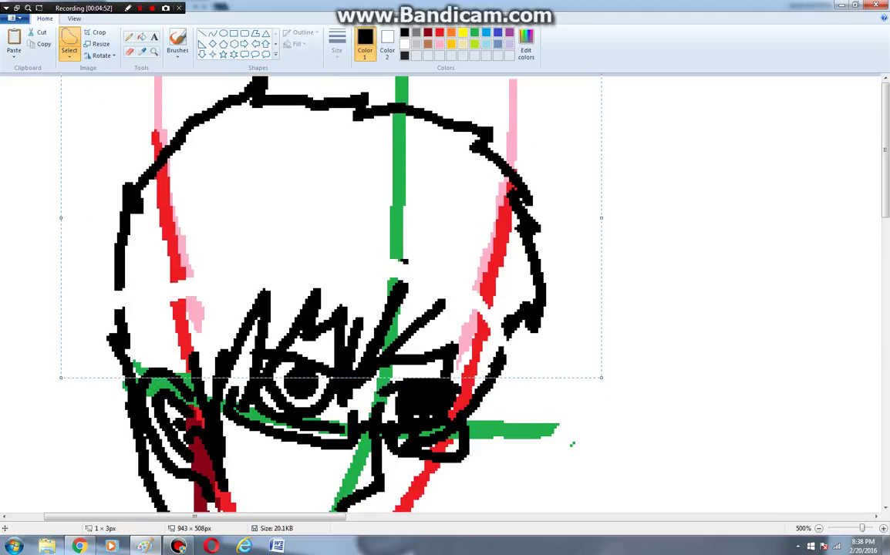
pyautogui.press('Up')
pyautogui.press('Up')
pyautogui.press('Up')
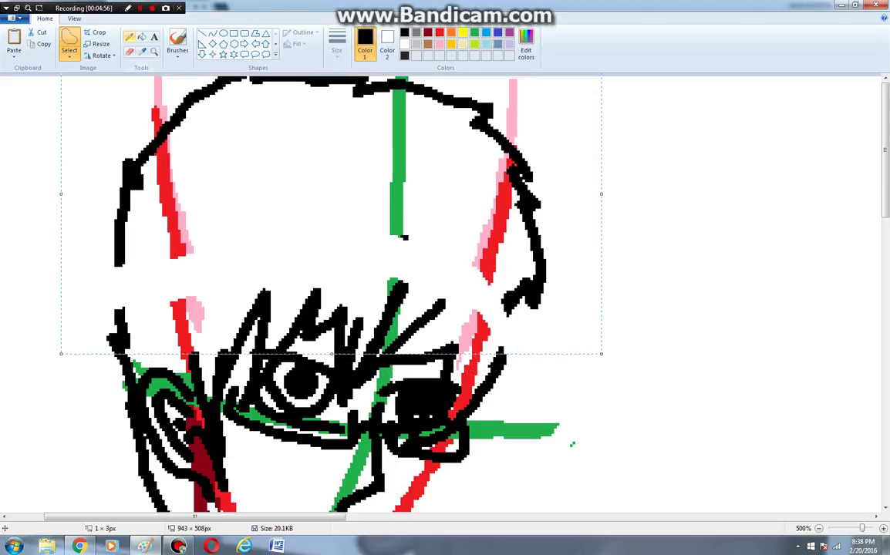
# - Reconnect the hair outline across the gaps on both sides of the head with the black Pencil
pyautogui.click(129, 36)
pyautogui.moveTo(116, 264); pyautogui.dragTo(113, 309)
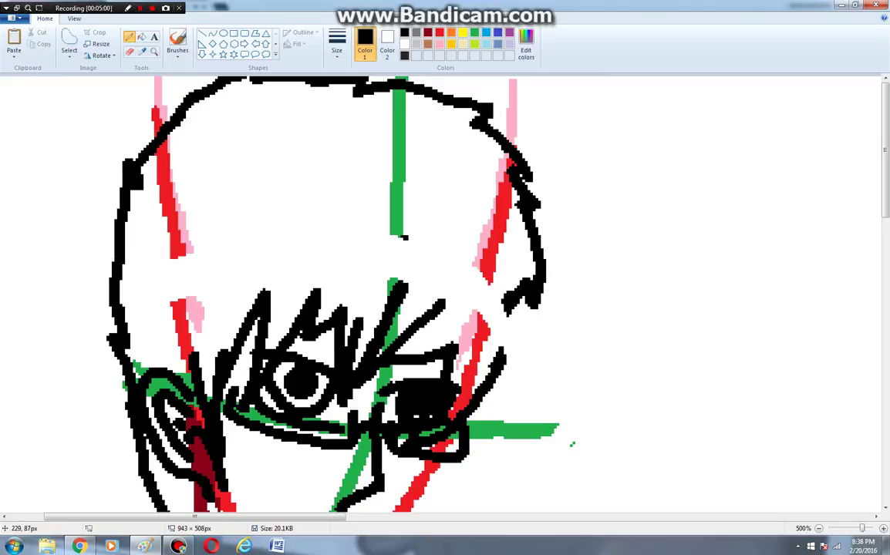
pyautogui.moveTo(514, 307)
pyautogui.mouseDown()
pyautogui.moveTo(520, 341)
pyautogui.moveTo(502, 341)
pyautogui.mouseUp()
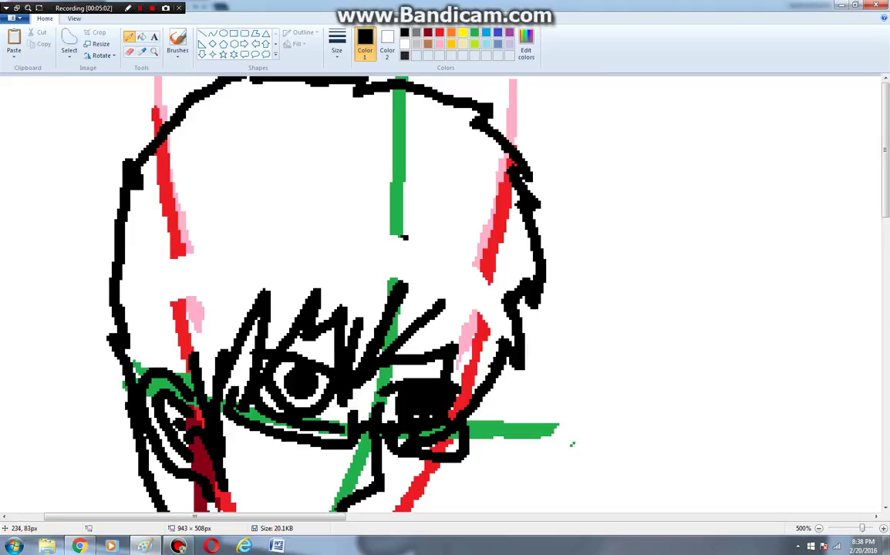
pyautogui.moveTo(524, 293); pyautogui.dragTo(518, 343)
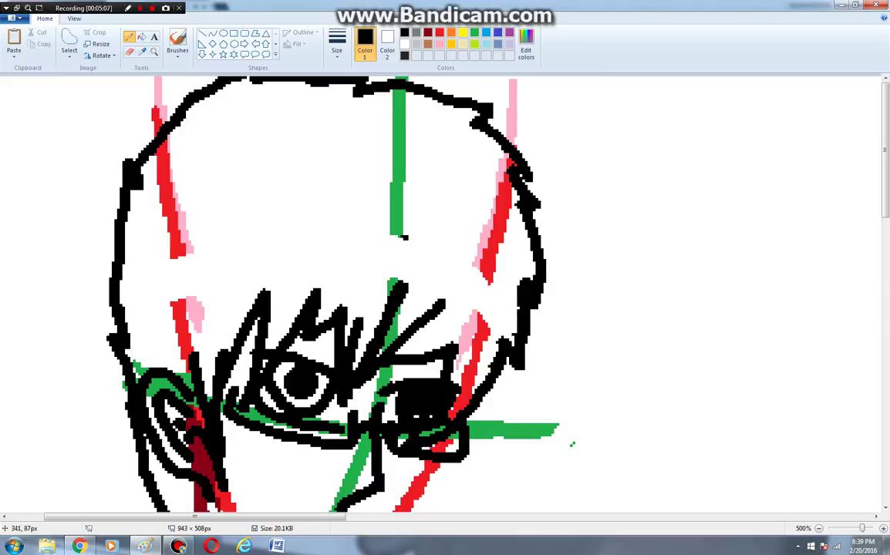
# - At 100% zoom, fill the green, red and pink construction lines inside the left figure's hair with white
pyautogui.click(819, 528)
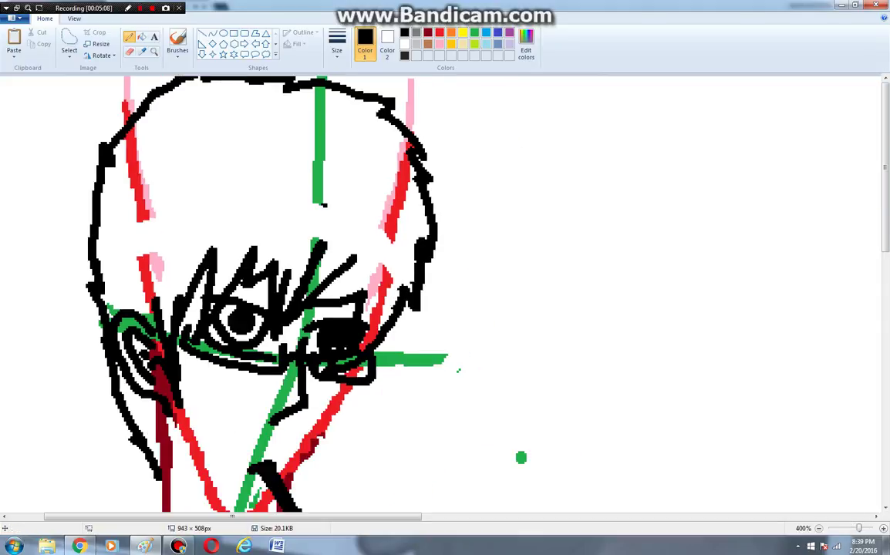
pyautogui.click(819, 529)
pyautogui.click(819, 528)
pyautogui.click(818, 528)
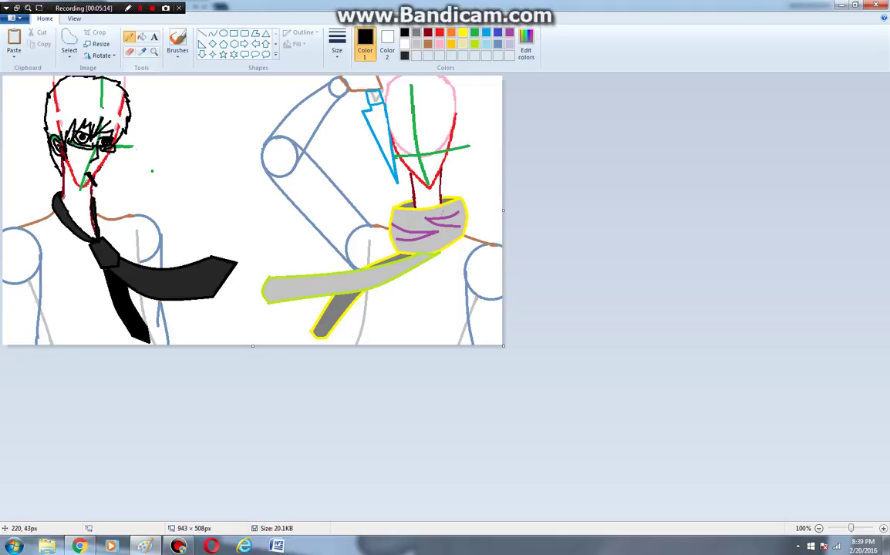
pyautogui.click(142, 37)
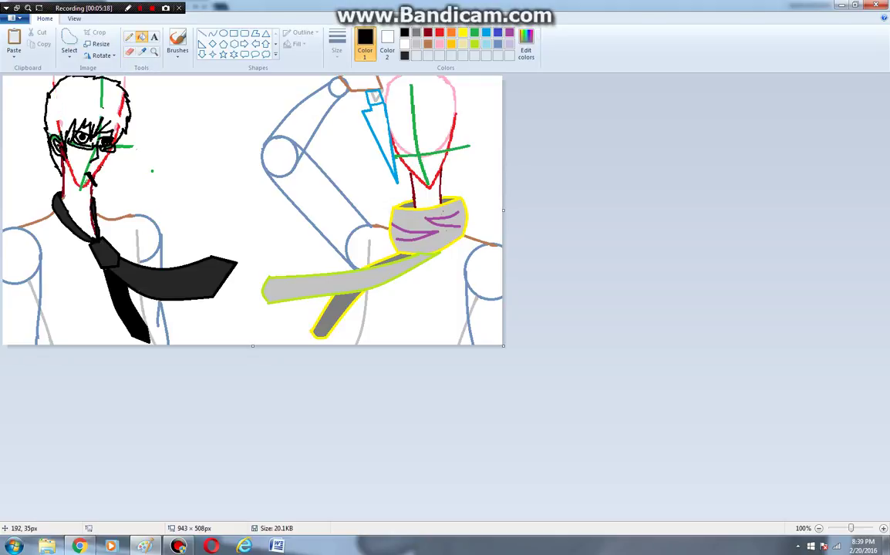
pyautogui.rightClick(102, 94)
pyautogui.rightClick(120, 107)
pyautogui.rightClick(121, 105)
pyautogui.rightClick(60, 124)
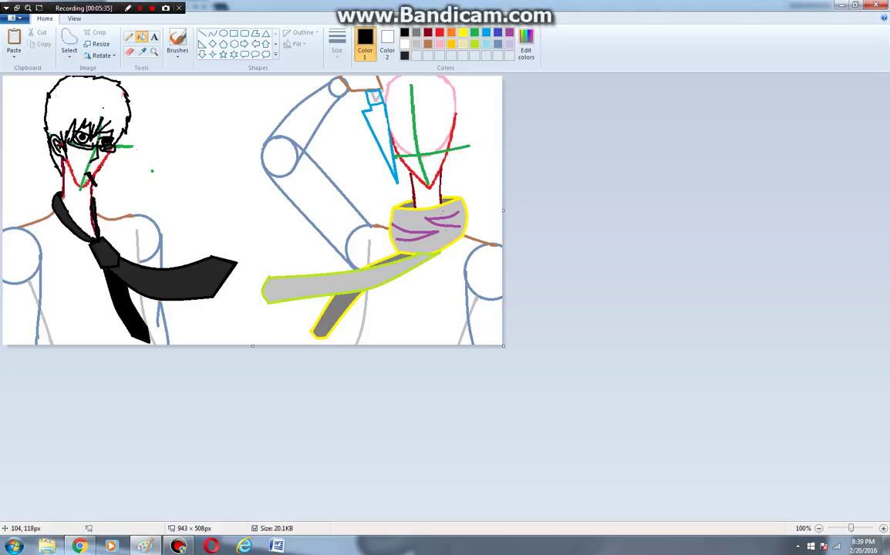
pyautogui.rightClick(50, 134)
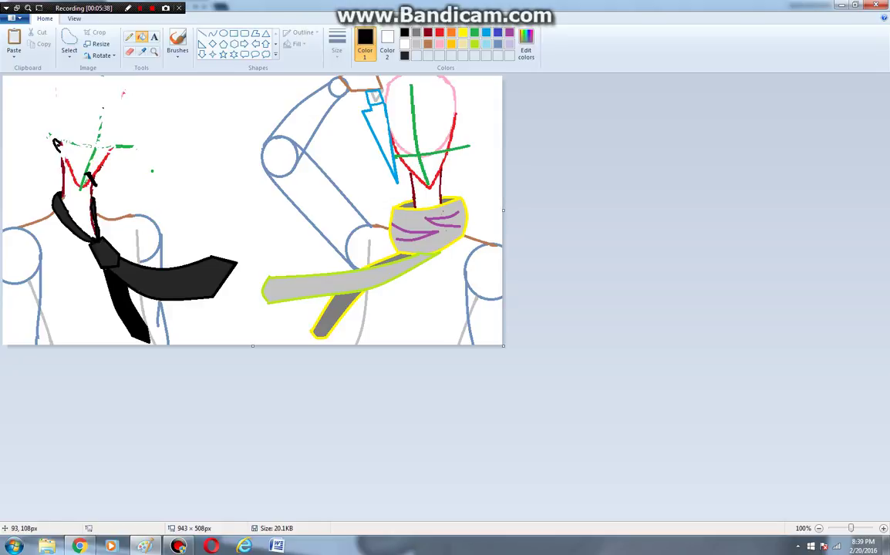
pyautogui.hotkey('ctrl', 'y')
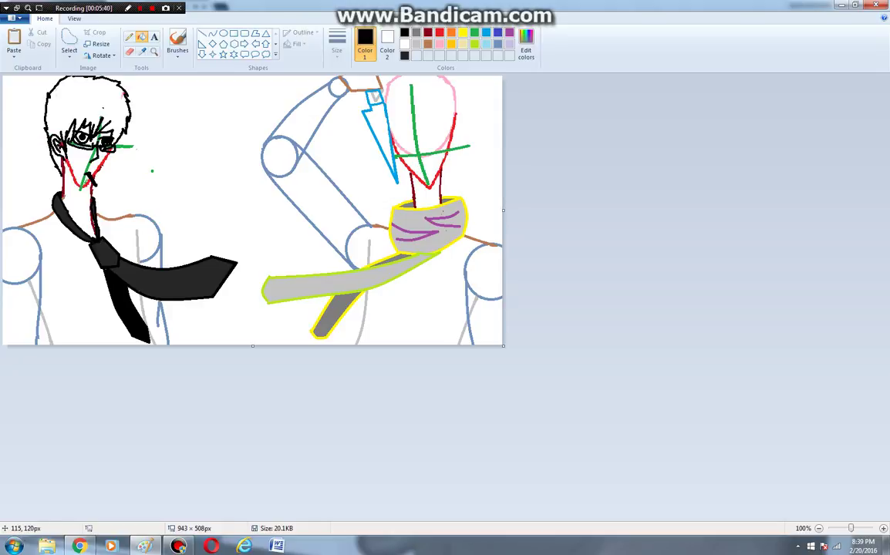
pyautogui.hotkey('ctrl', 'z')
# - Fill the green guide lines across the left figure's face and beside the head with white
pyautogui.rightClick(98, 138)
pyautogui.hotkey('ctrl', 'y')
pyautogui.hotkey('ctrl', 'y')
pyautogui.hotkey('ctrl', 'y')
pyautogui.hotkey('ctrl', 'y')
pyautogui.hotkey('ctrl', 'y')
pyautogui.click(100, 126)
pyautogui.hotkey('ctrl', 'z')
pyautogui.hotkey('ctrl', 'z')
# - Close the chin gap in the left figure's jaw line with the Pencil in red, and activate the Fill with color tool
pyautogui.click(129, 36)
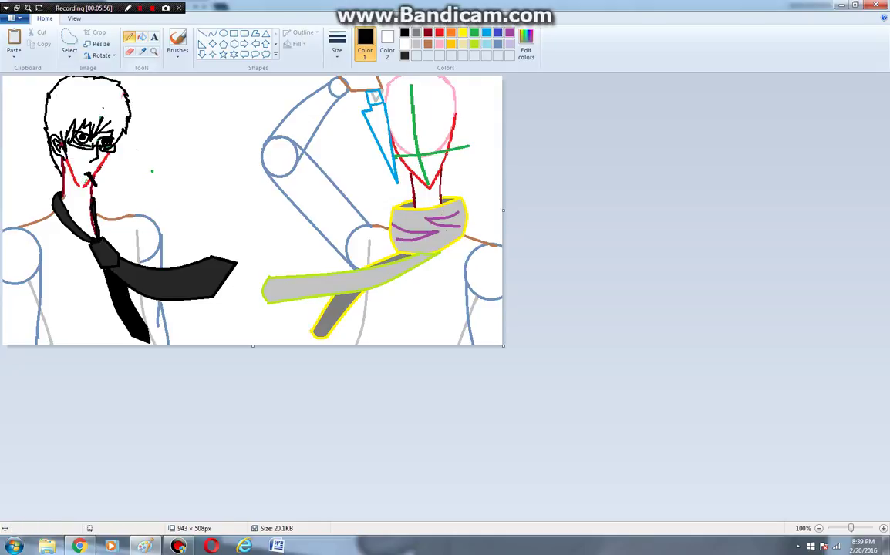
pyautogui.click(439, 32)
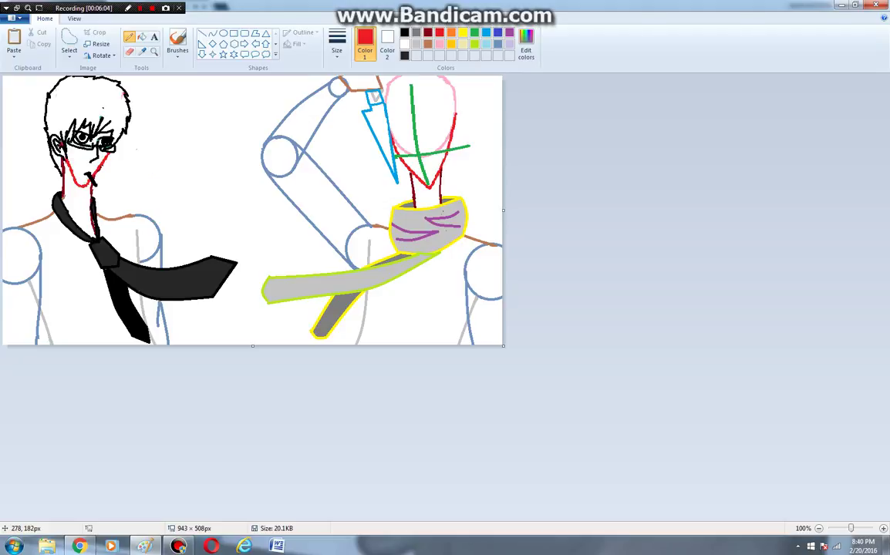
pyautogui.click(142, 37)
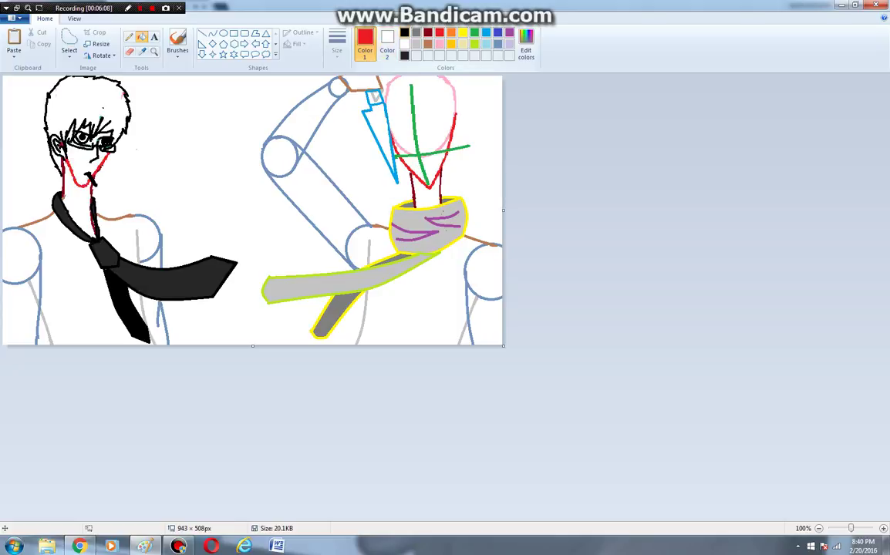
# - Recolour the red jaw and neck lines of the left figure black with Fill with color, undoing any fill that floods the neck
pyautogui.click(404, 32)
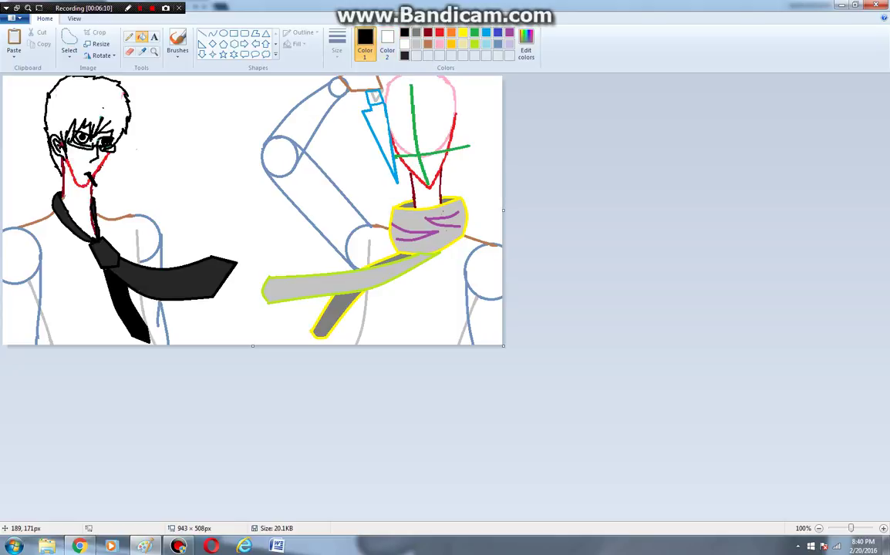
pyautogui.click(102, 165)
pyautogui.click(76, 183)
pyautogui.click(65, 169)
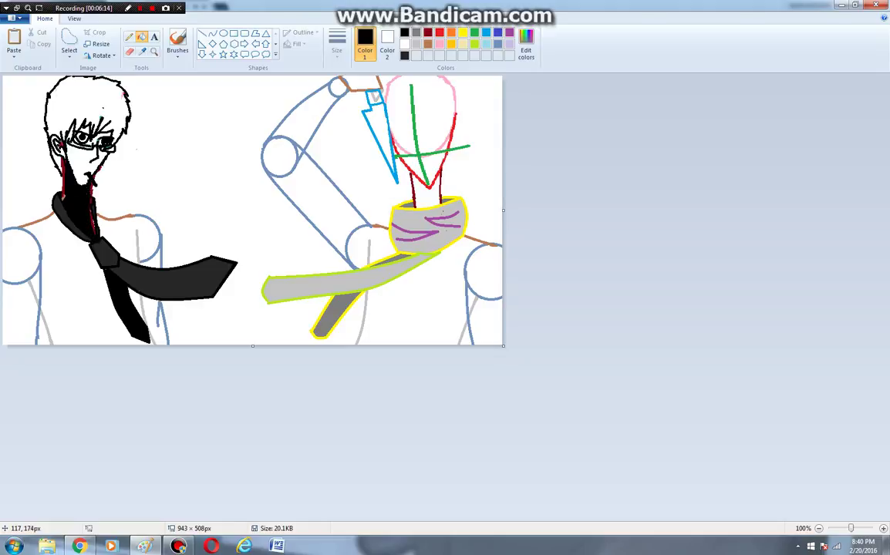
pyautogui.hotkey('ctrl', 'z')
pyautogui.hotkey('ctrl', 'z')
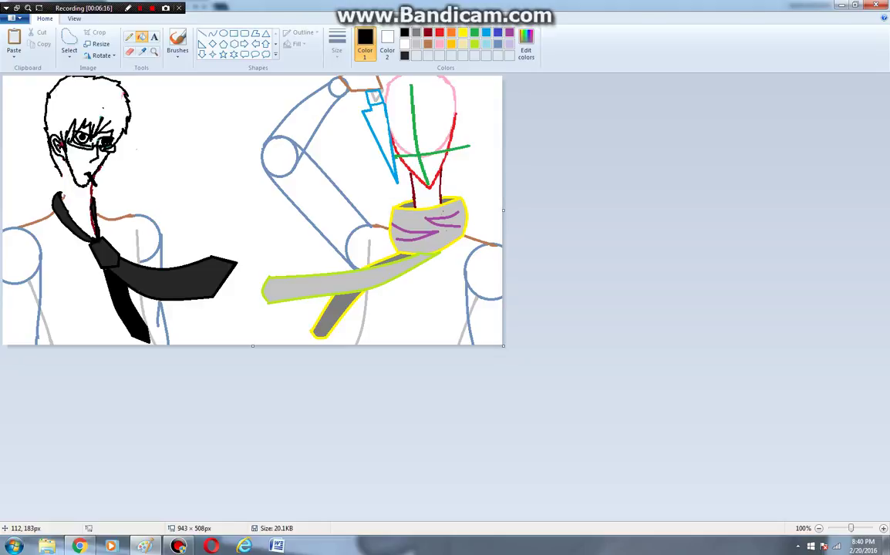
pyautogui.hotkey('ctrl', 'z')
pyautogui.click(63, 174)
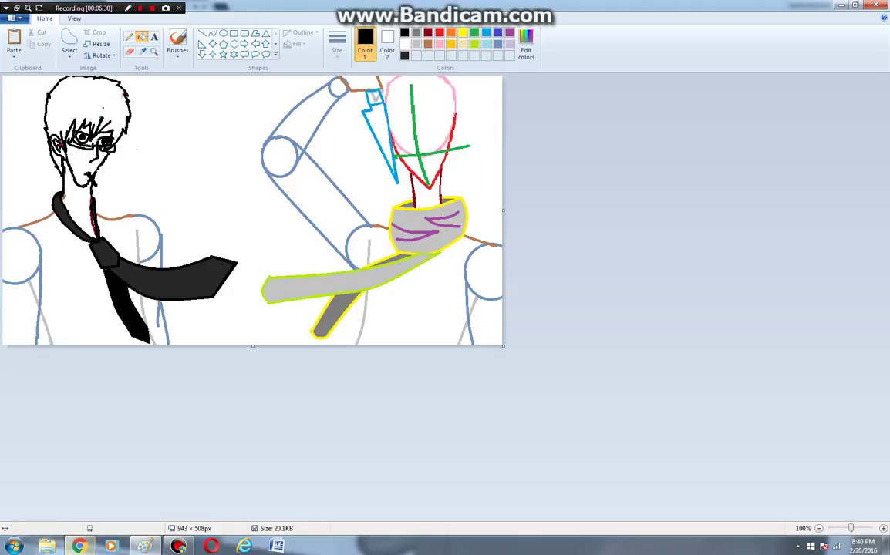
pyautogui.click(80, 546)
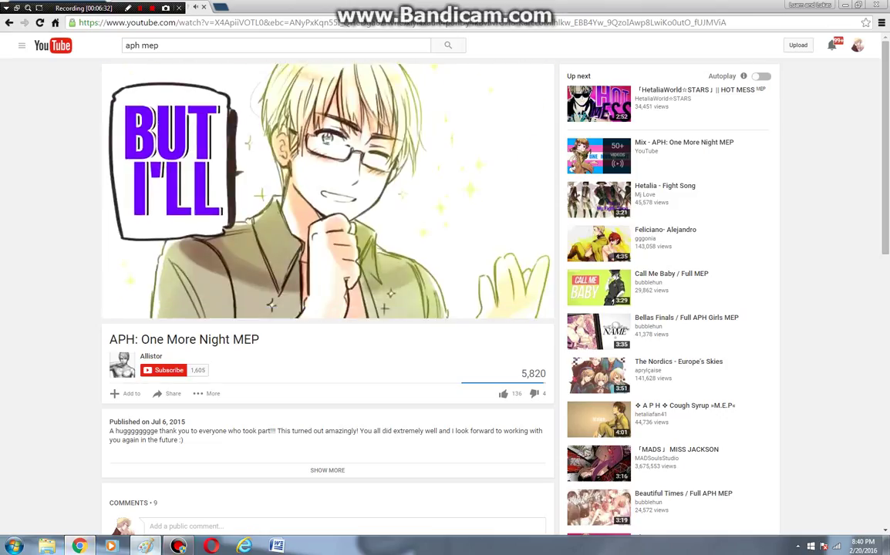
pyautogui.click(146, 546)
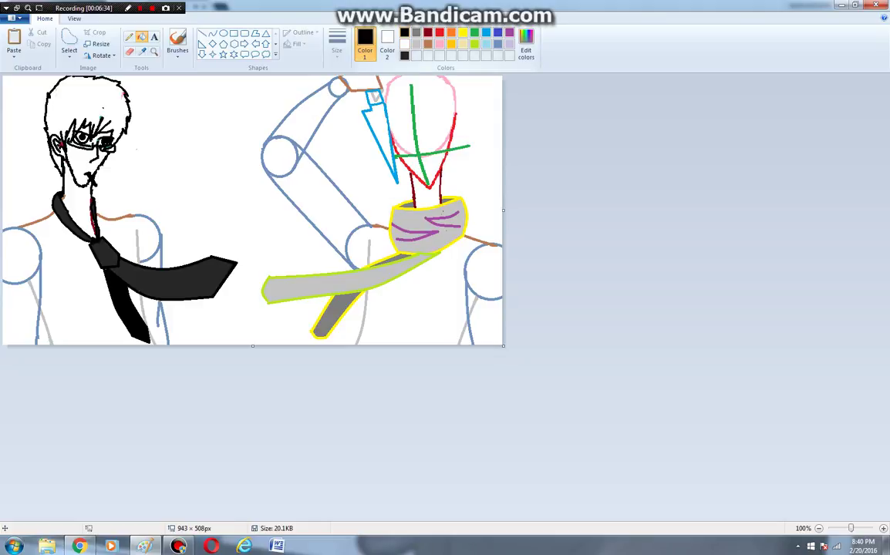
# - Fill the leftover red and green pixels inside the left figure's ear with white
pyautogui.click(417, 33)
pyautogui.click(153, 51)
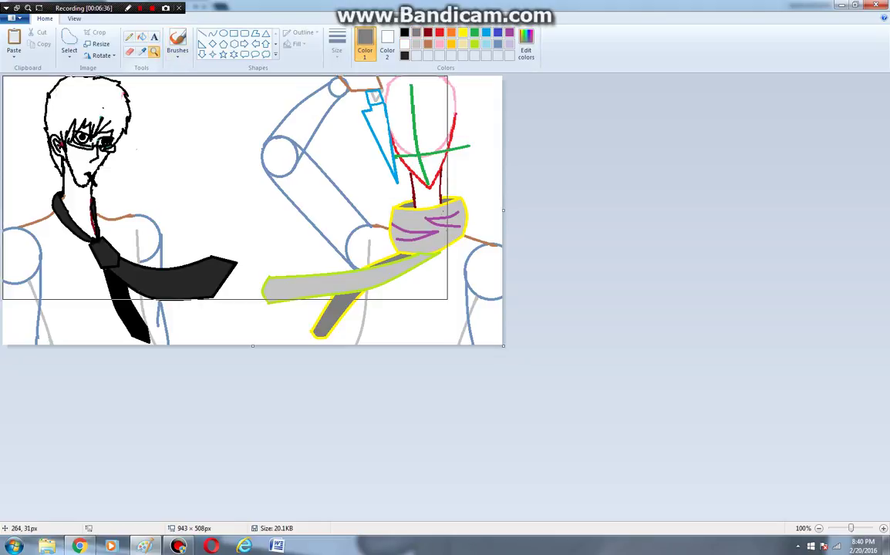
pyautogui.click(128, 224)
pyautogui.click(91, 245)
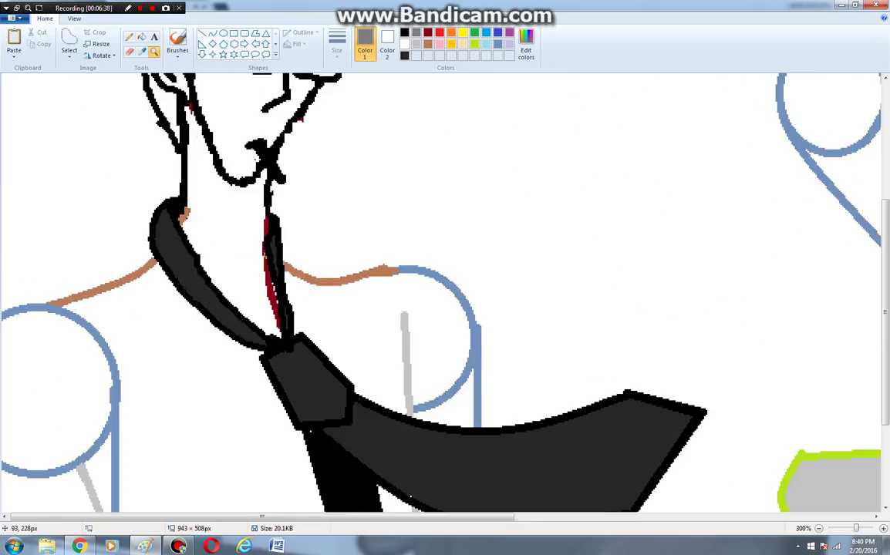
pyautogui.click(139, 154)
pyautogui.click(242, 160)
pyautogui.click(295, 93)
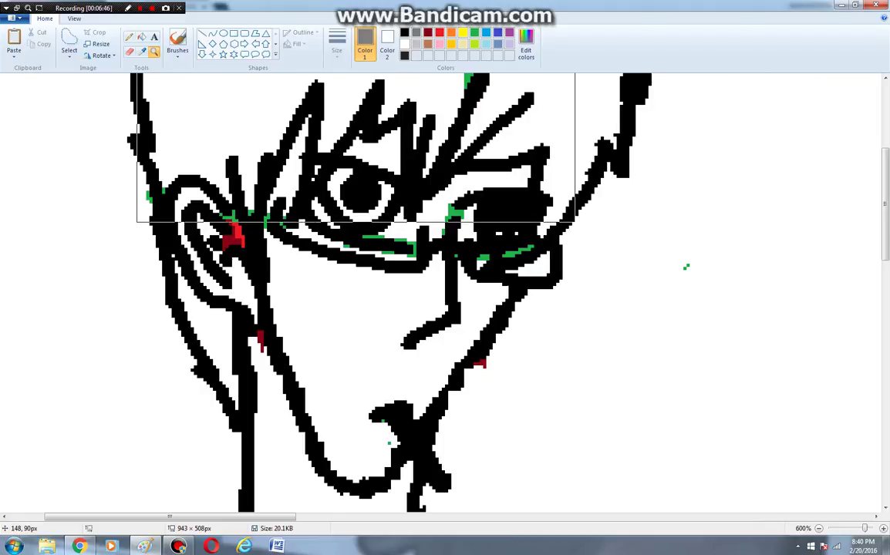
pyautogui.click(142, 37)
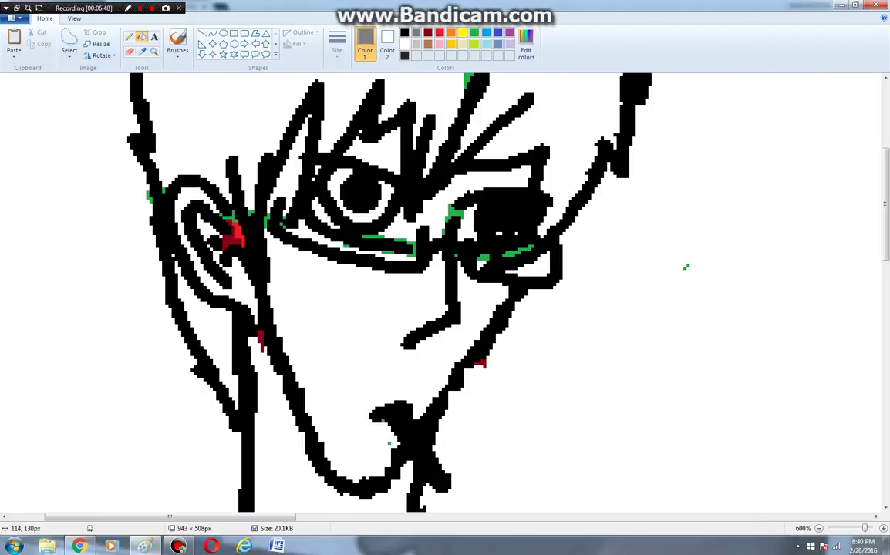
pyautogui.rightClick(231, 242)
pyautogui.rightClick(232, 217)
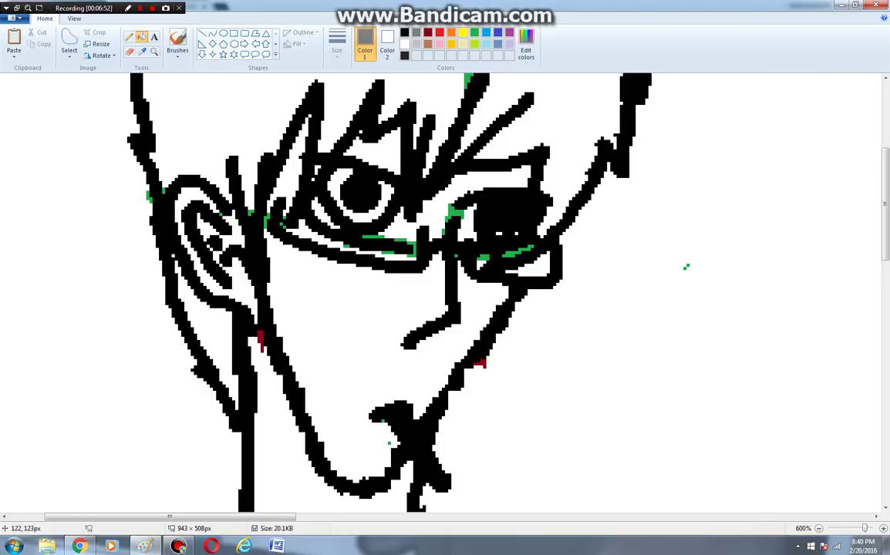
# - Fill the green guide remnants around the left figure's glasses and eyes with white
pyautogui.rightClick(267, 222)
pyautogui.rightClick(413, 245)
pyautogui.rightClick(374, 237)
pyautogui.click(454, 210)
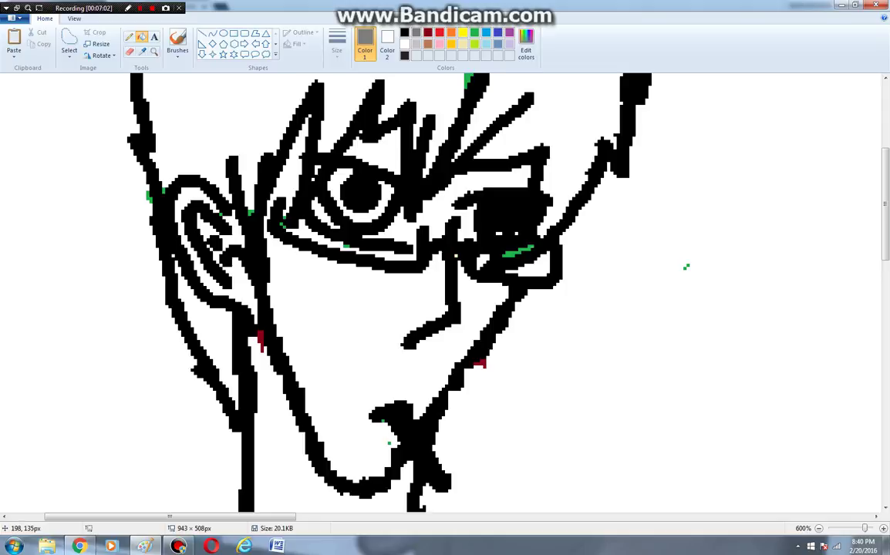
pyautogui.click(518, 253)
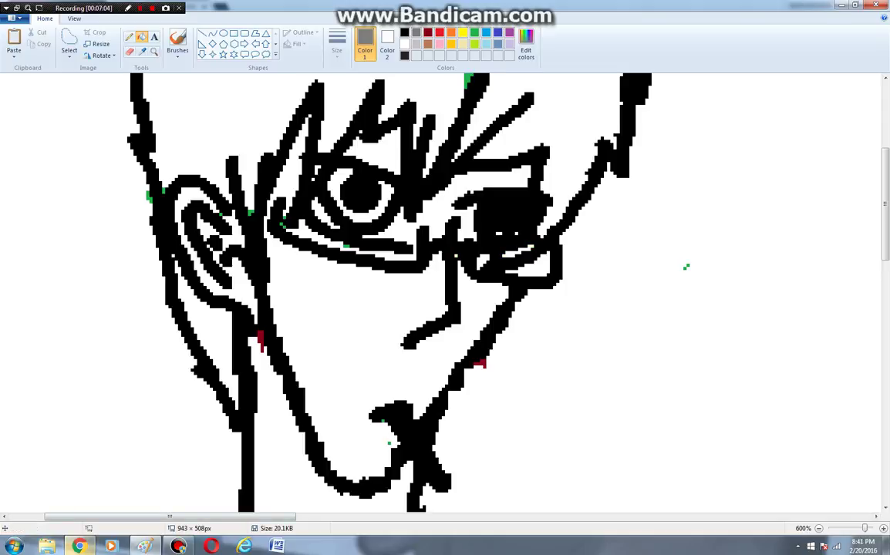
# - Switch to the browser, start the video "The Nordics - Europe's Skies", and return to the Paint drawing
pyautogui.click(80, 546)
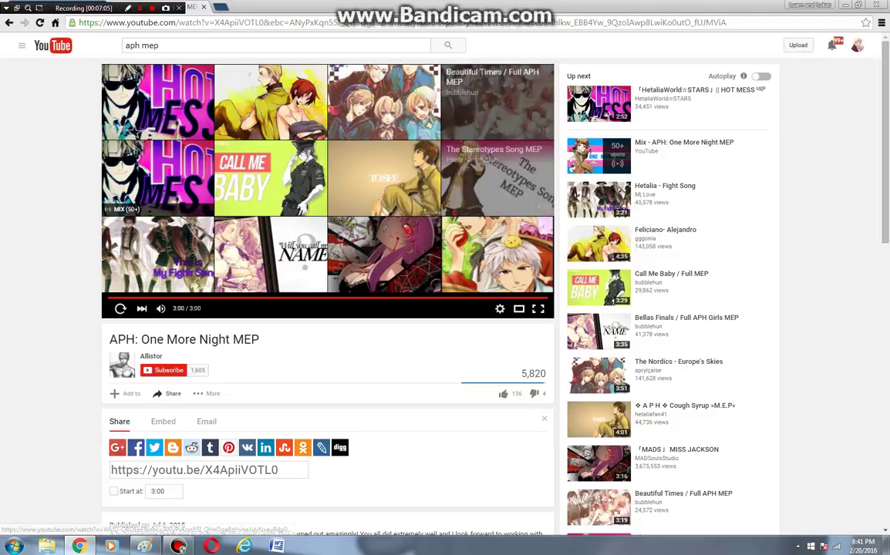
pyautogui.click(383, 101)
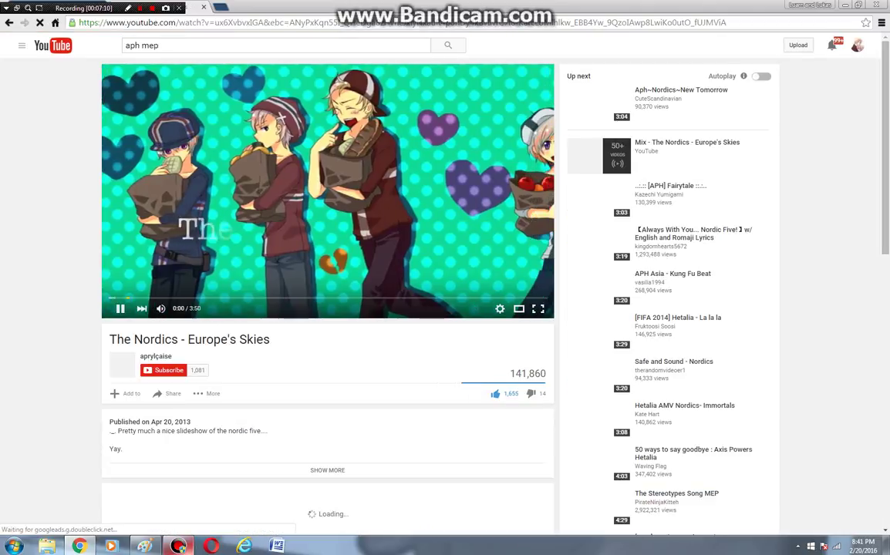
pyautogui.click(178, 546)
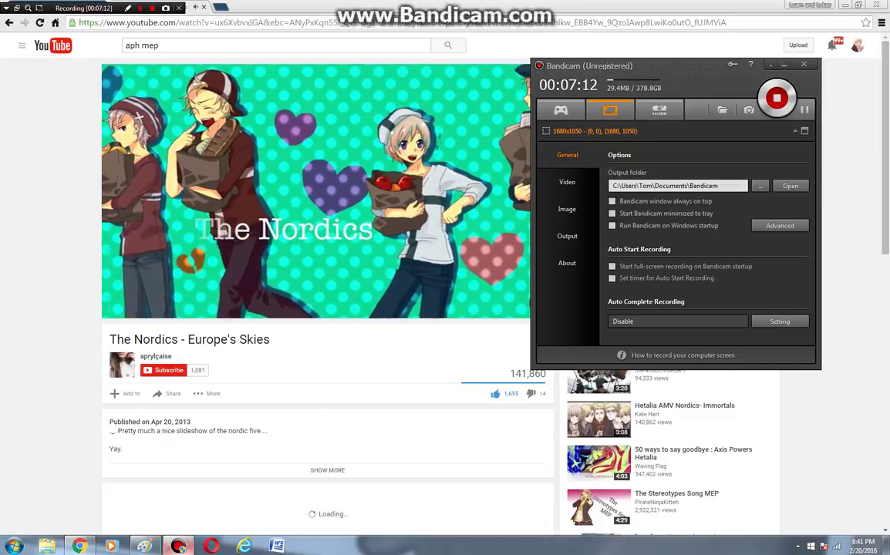
pyautogui.click(178, 546)
pyautogui.click(145, 546)
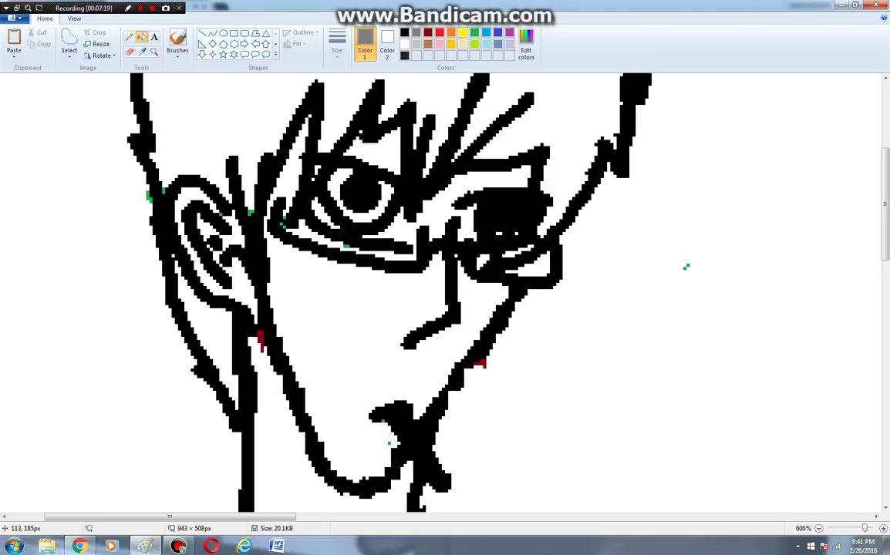
# - Clear the dark red remnants along both sides of the left figure's jaw line
pyautogui.rightClick(259, 326)
pyautogui.hotkey('ctrl', 'y')
pyautogui.rightClick(261, 340)
pyautogui.hotkey('ctrl', 'y')
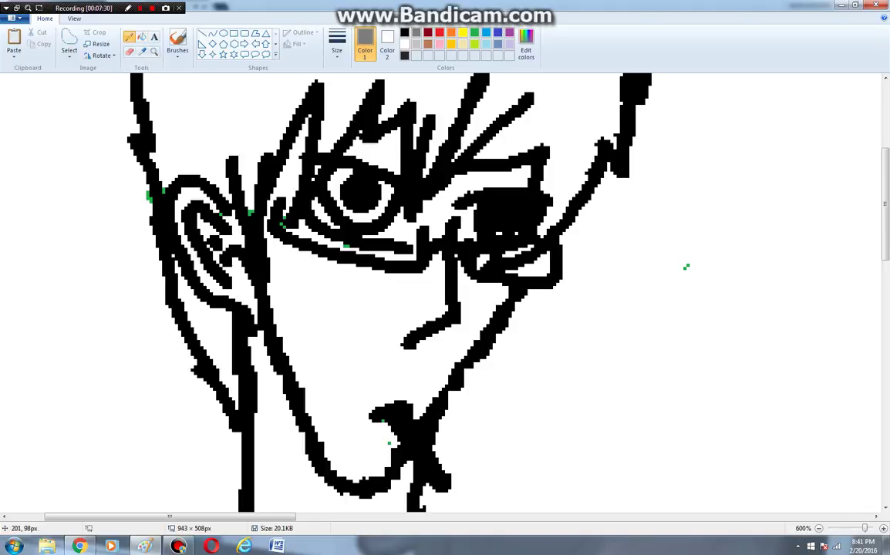
# - Redraw the jaw line below the glasses with the Pencil in black and add the outer vertical edge of the glasses frame
pyautogui.moveTo(527, 299)
pyautogui.mouseDown()
pyautogui.moveTo(447, 388)
pyautogui.moveTo(483, 353)
pyautogui.mouseUp()
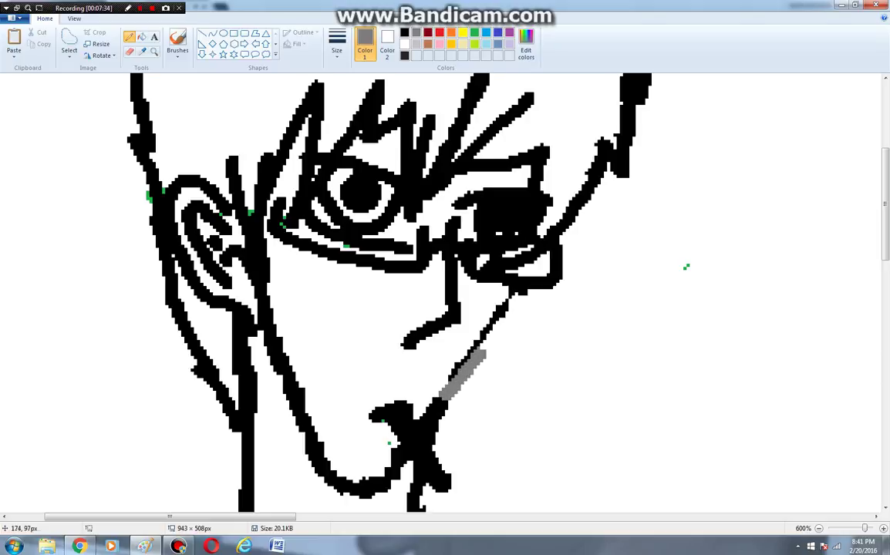
pyautogui.click(404, 33)
pyautogui.hotkey('ctrl', 'z')
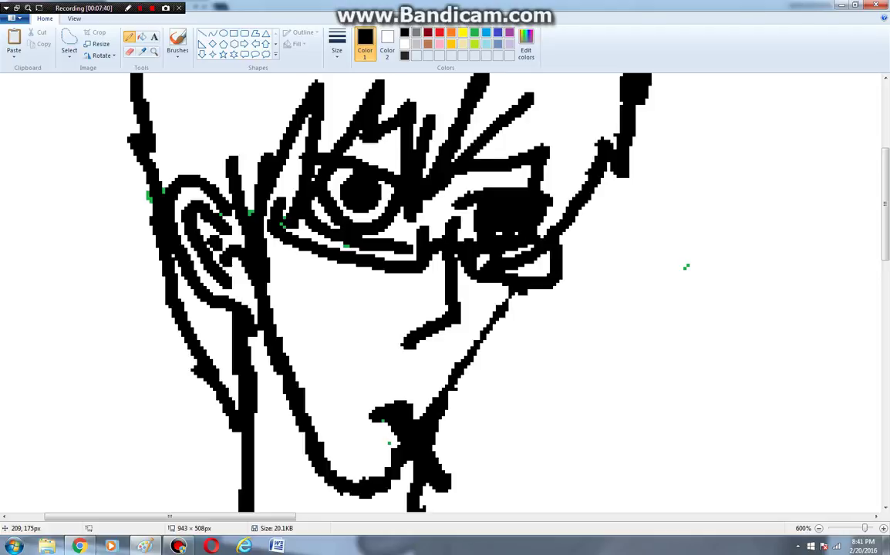
pyautogui.moveTo(526, 287); pyautogui.dragTo(441, 401)
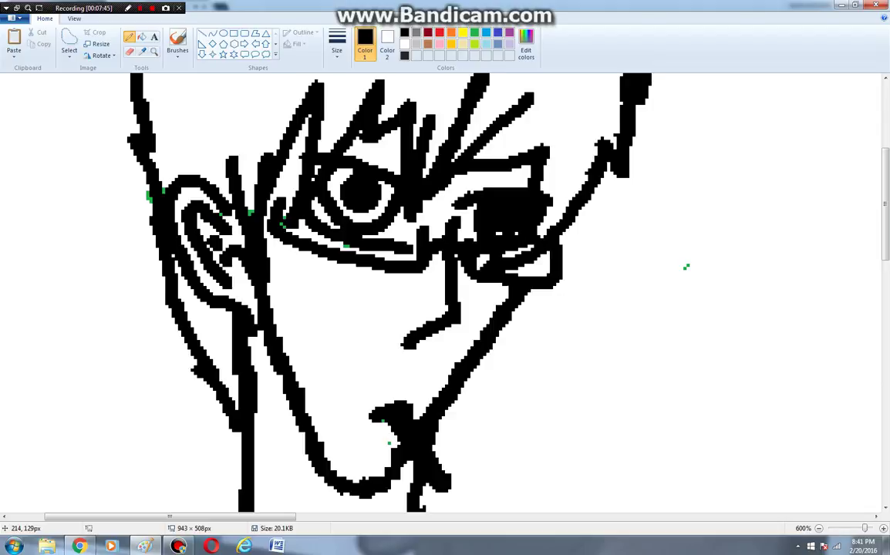
pyautogui.moveTo(546, 154); pyautogui.dragTo(551, 231)
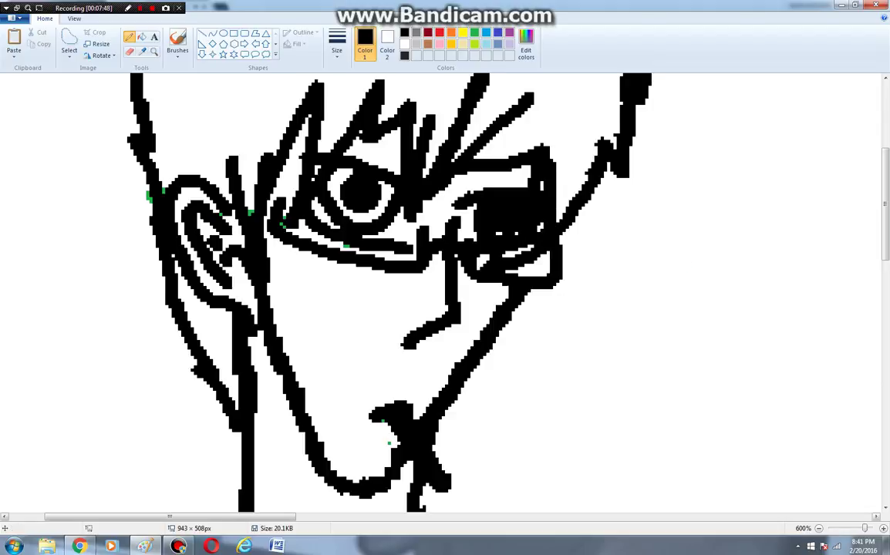
# - Select the ear-side jaw line and chin with a free-form selection and shift the piece slightly
pyautogui.click(819, 528)
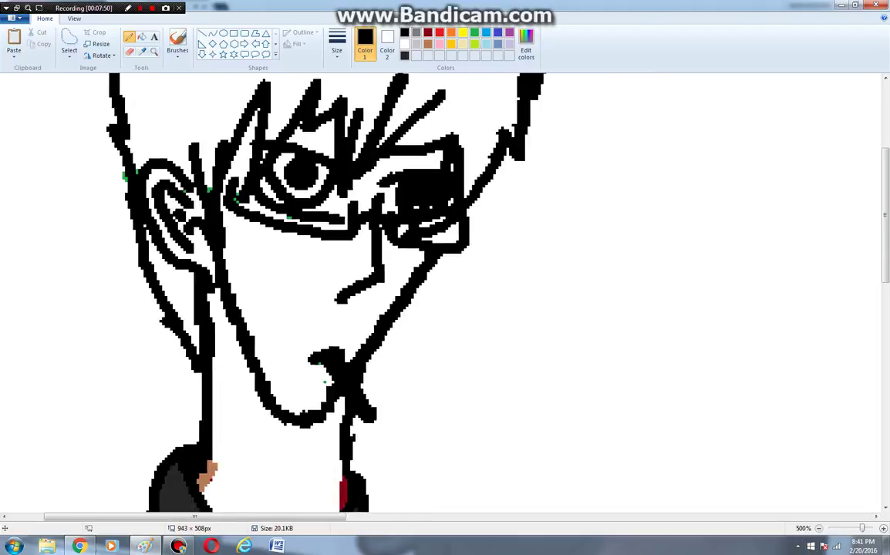
pyautogui.click(819, 528)
pyautogui.click(819, 528)
pyautogui.click(819, 529)
pyautogui.click(819, 528)
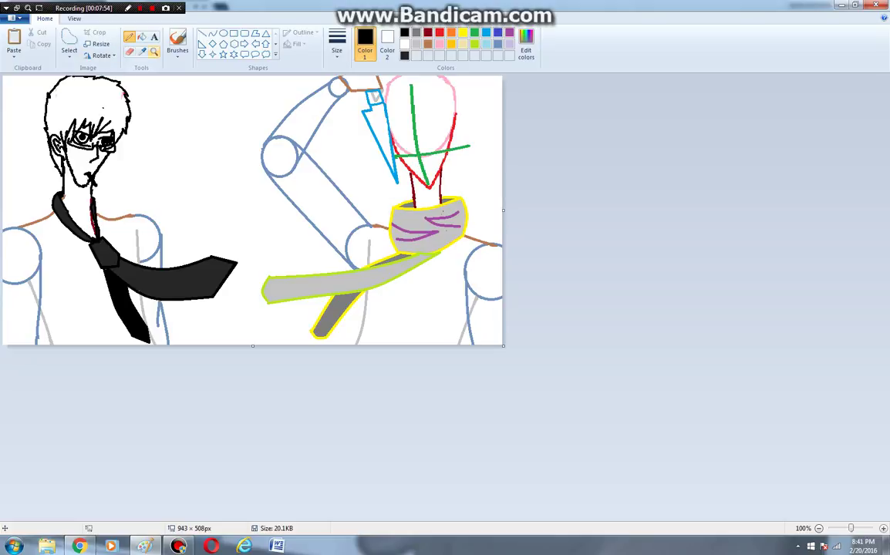
pyautogui.click(155, 52)
pyautogui.click(139, 186)
pyautogui.click(164, 182)
pyautogui.click(210, 279)
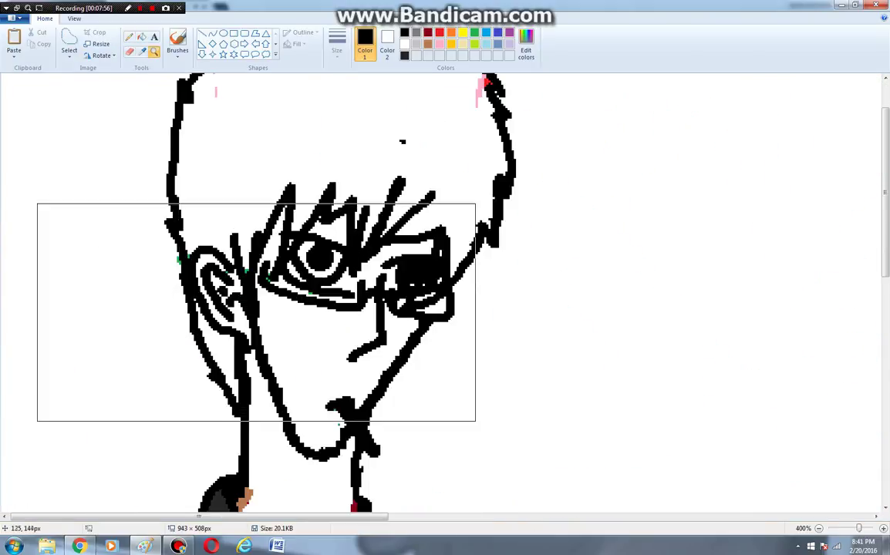
pyautogui.click(285, 325)
pyautogui.click(272, 281)
pyautogui.click(231, 200)
pyautogui.click(214, 158)
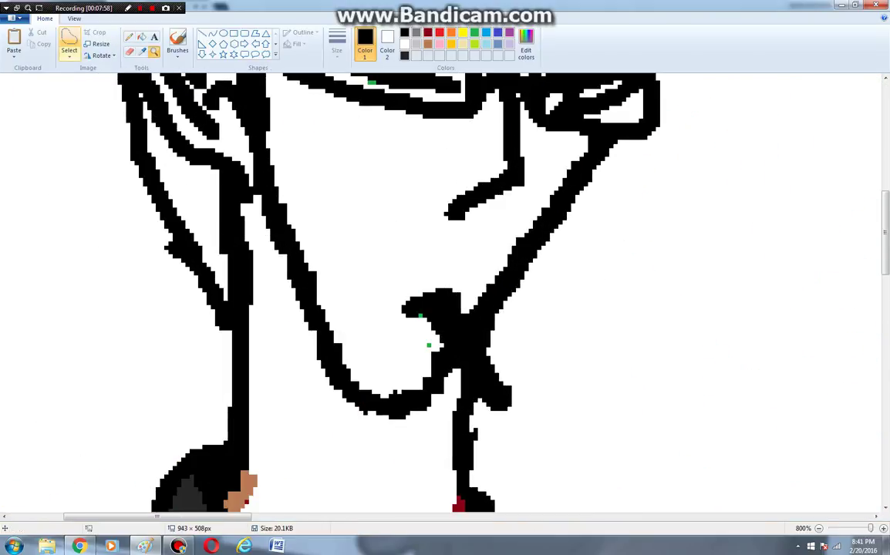
pyautogui.moveTo(258, 196)
pyautogui.mouseDown()
pyautogui.moveTo(284, 165)
pyautogui.moveTo(366, 295)
pyautogui.moveTo(400, 394)
pyautogui.moveTo(317, 452)
pyautogui.moveTo(269, 339)
pyautogui.moveTo(261, 188)
pyautogui.mouseUp()
pyautogui.moveTo(277, 248); pyautogui.dragTo(277, 257)
pyautogui.moveTo(277, 220); pyautogui.dragTo(286, 229)
pyautogui.moveTo(260, 178); pyautogui.dragTo(256, 178)
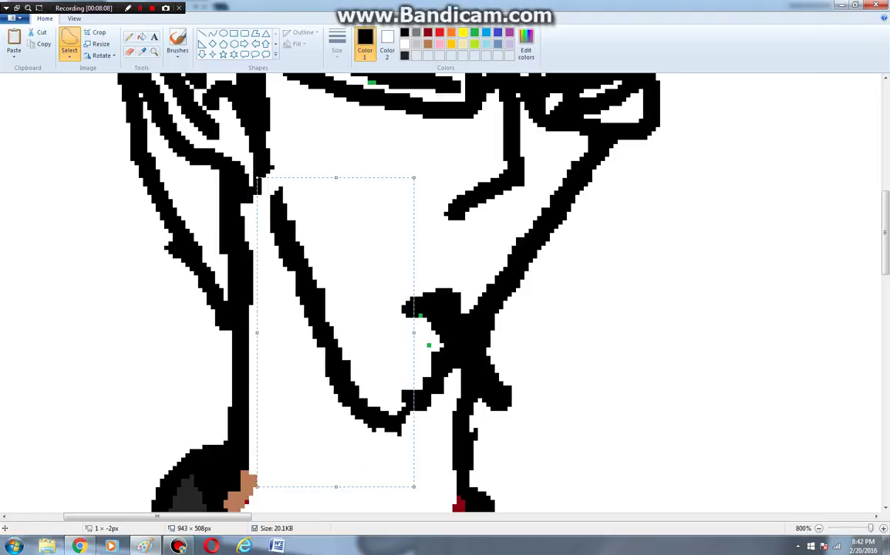
# - Stretch the selected jaw section wider, move it down over the neck, and deselect it
pyautogui.moveTo(257, 332); pyautogui.dragTo(228, 332)
pyautogui.moveTo(289, 326); pyautogui.dragTo(288, 326)
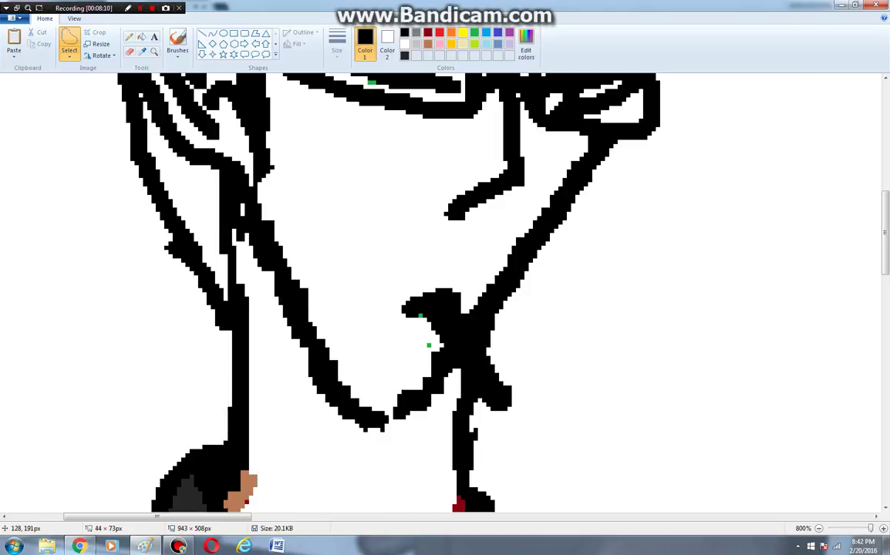
pyautogui.hotkey('ctrl', 'z')
pyautogui.hotkey('ctrl', 'z')
pyautogui.hotkey('ctrl', 'z')
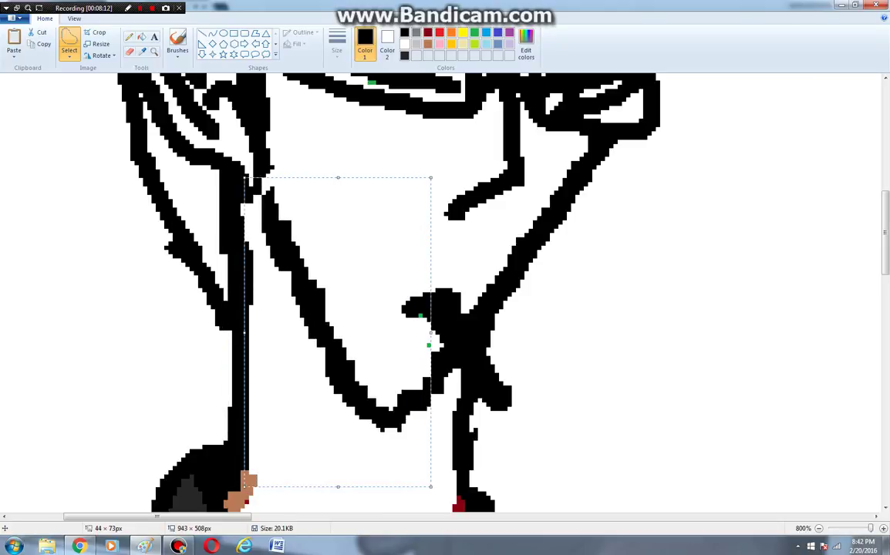
pyautogui.moveTo(430, 333); pyautogui.dragTo(451, 332)
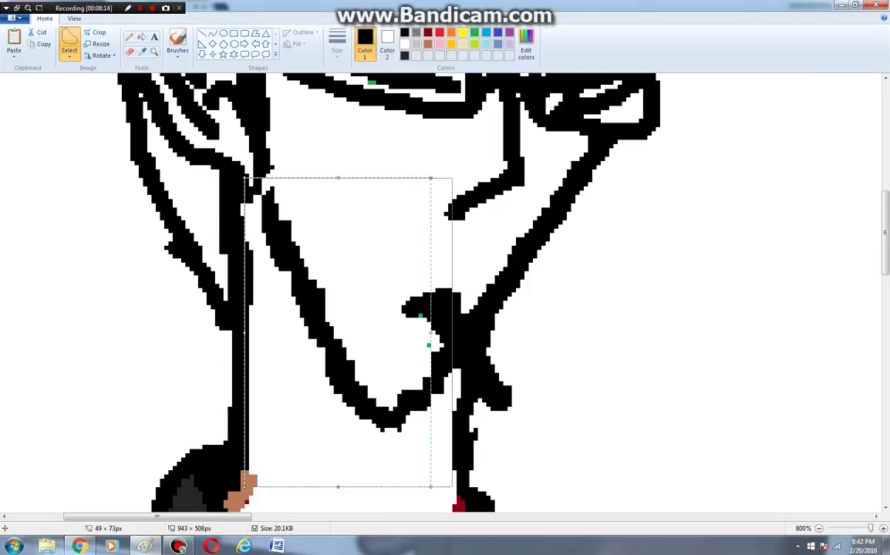
pyautogui.moveTo(347, 309); pyautogui.dragTo(338, 296)
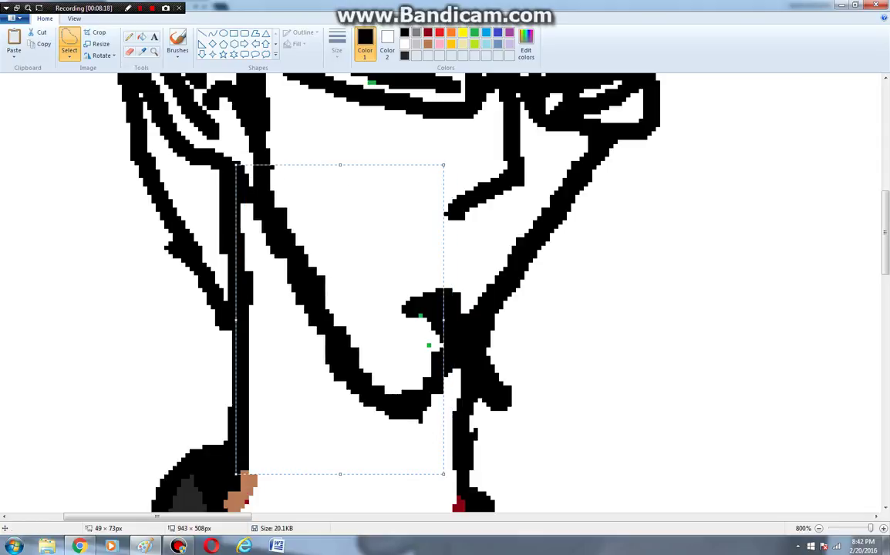
pyautogui.moveTo(236, 320); pyautogui.dragTo(189, 320)
pyautogui.moveTo(304, 304); pyautogui.dragTo(332, 346)
pyautogui.click(619, 255)
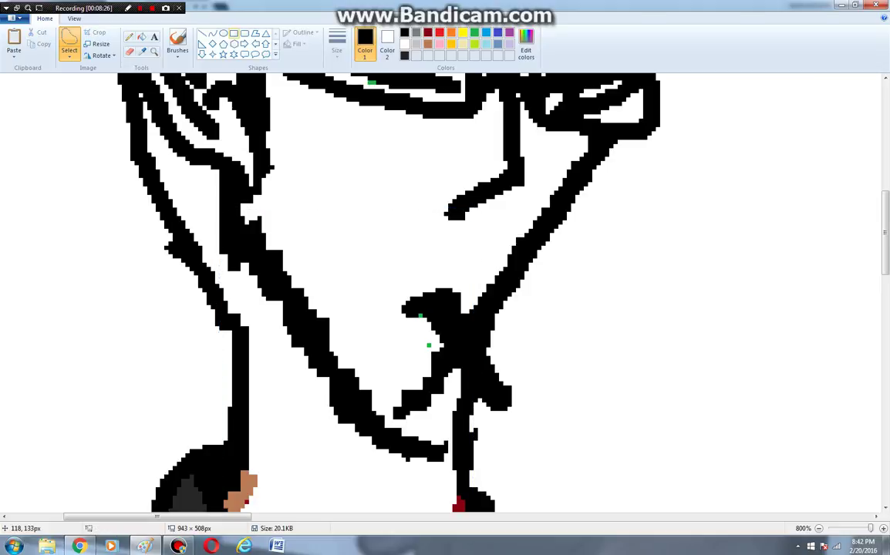
# - Erase the stretched chin line and the thick outer part of the left figure's jaw line from the ear down to the chin
pyautogui.click(129, 51)
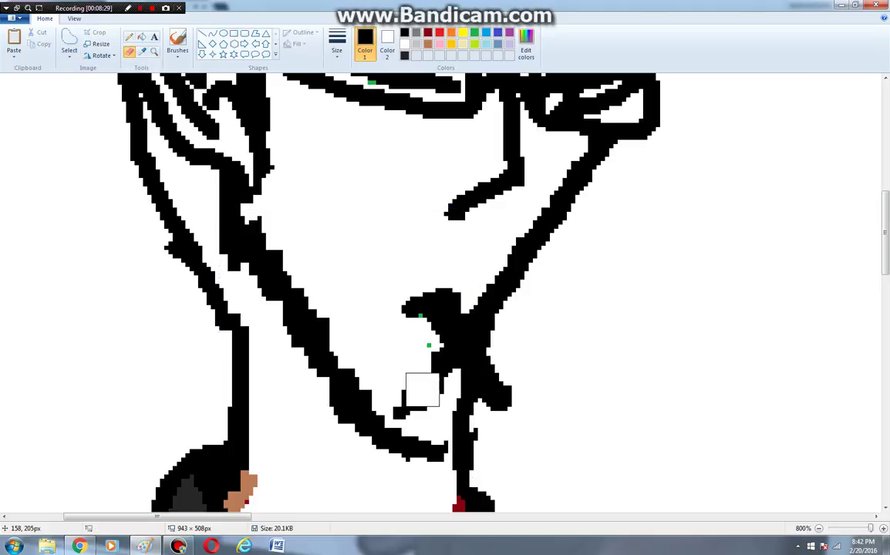
pyautogui.moveTo(435, 436)
pyautogui.mouseDown()
pyautogui.moveTo(409, 454)
pyautogui.moveTo(375, 444)
pyautogui.moveTo(382, 432)
pyautogui.mouseUp()
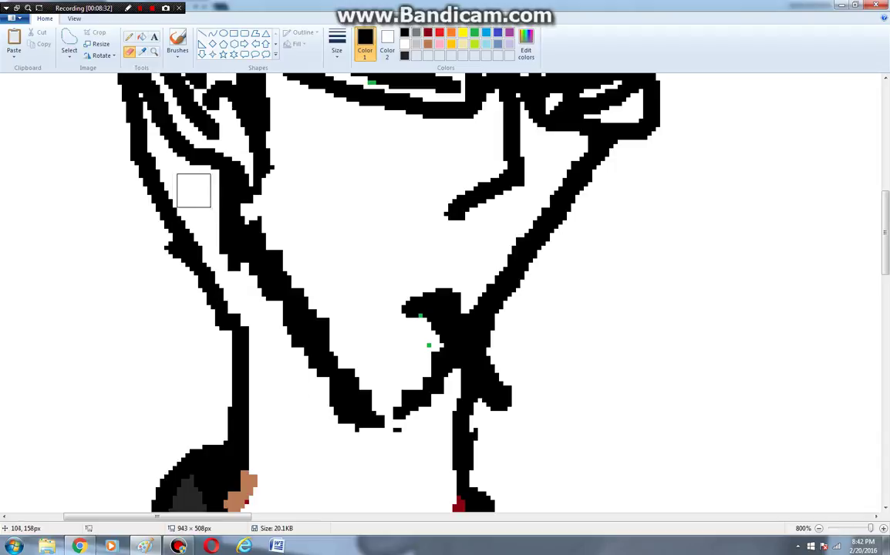
pyautogui.moveTo(203, 217)
pyautogui.mouseDown()
pyautogui.moveTo(317, 394)
pyautogui.moveTo(359, 436)
pyautogui.mouseUp()
pyautogui.moveTo(233, 224); pyautogui.dragTo(299, 309)
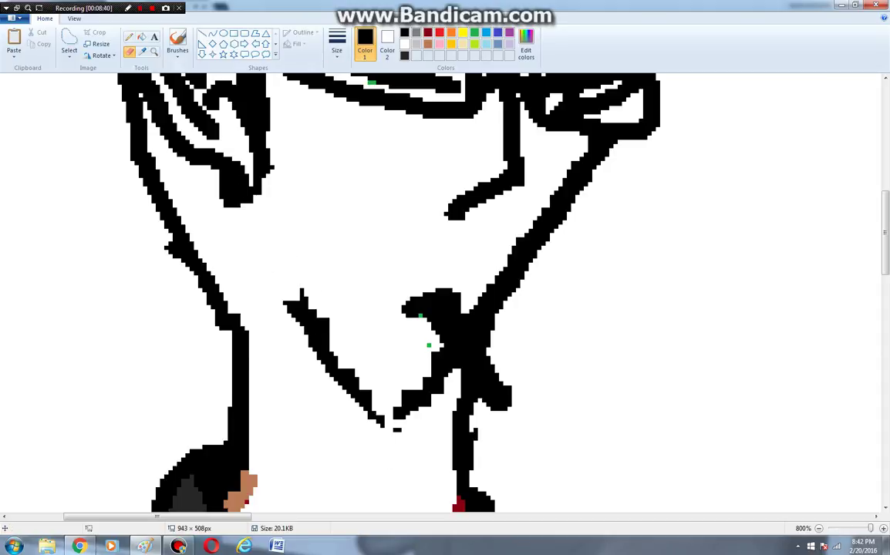
# - Redraw the ear-side jaw line and close the chin in black with the Pencil, and extend the base of the nose
pyautogui.click(129, 36)
pyautogui.moveTo(222, 182)
pyautogui.mouseDown()
pyautogui.moveTo(267, 293)
pyautogui.moveTo(275, 355)
pyautogui.moveTo(239, 297)
pyautogui.moveTo(240, 342)
pyautogui.mouseUp()
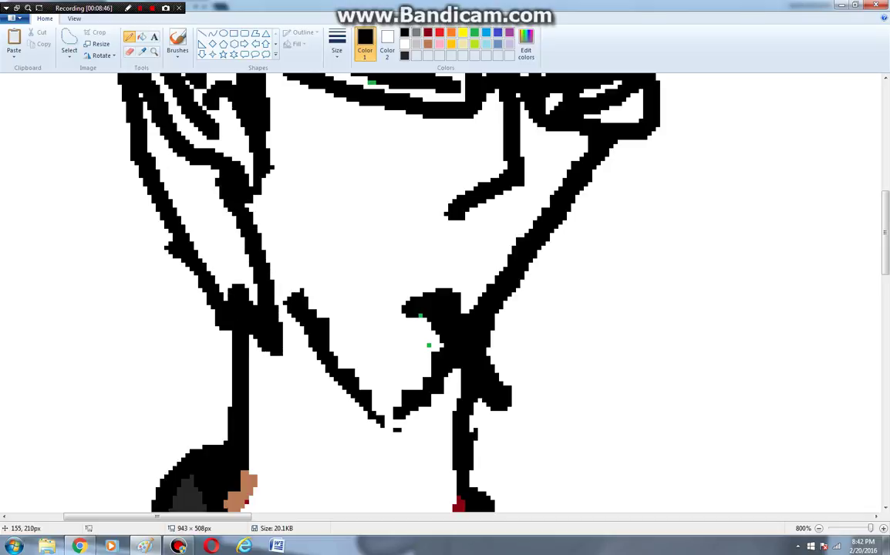
pyautogui.moveTo(395, 429); pyautogui.dragTo(236, 249)
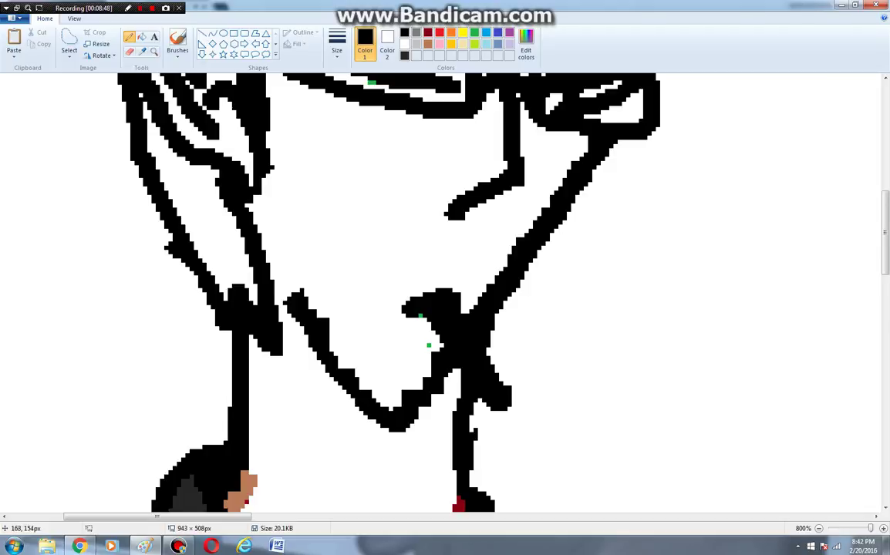
pyautogui.moveTo(447, 204); pyautogui.dragTo(416, 205)
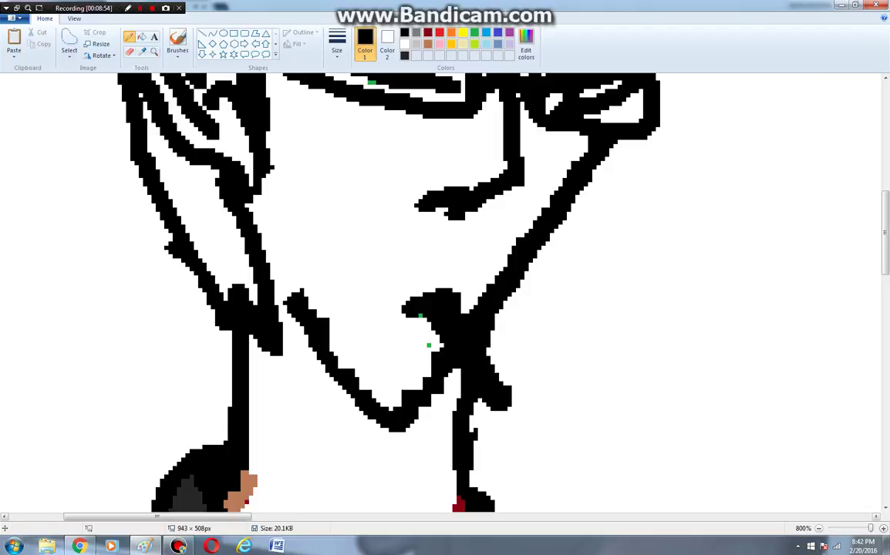
# - Select the left figure's head, neck and tie with a free-form selection, stretch it to 463 px wide, and deselect it
pyautogui.moveTo(871, 528); pyautogui.dragTo(862, 528)
pyautogui.scroll(-4, 444, 293)
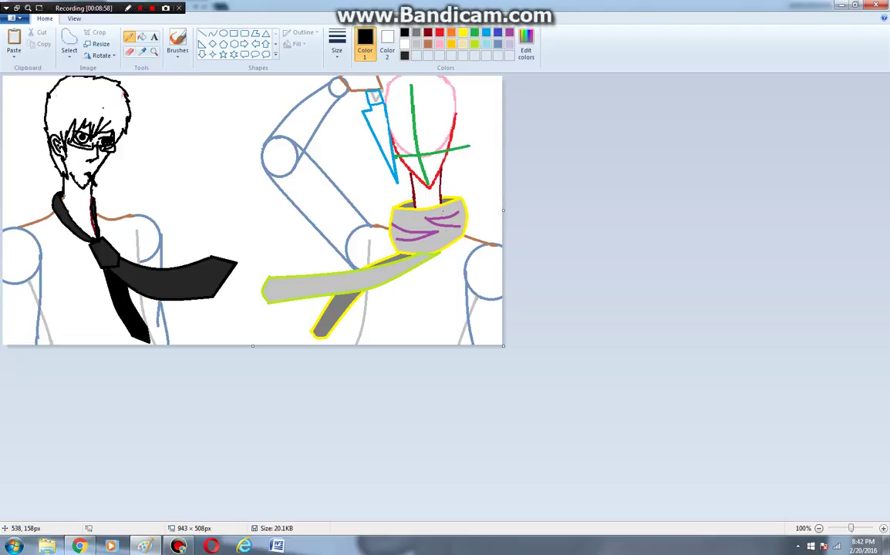
pyautogui.click(69, 37)
pyautogui.moveTo(42, 199)
pyautogui.mouseDown()
pyautogui.moveTo(116, 343)
pyautogui.moveTo(213, 341)
pyautogui.moveTo(235, 330)
pyautogui.moveTo(235, 294)
pyautogui.moveTo(250, 268)
pyautogui.moveTo(244, 241)
pyautogui.moveTo(176, 211)
pyautogui.moveTo(154, 160)
pyautogui.moveTo(160, 87)
pyautogui.moveTo(129, 77)
pyautogui.moveTo(56, 77)
pyautogui.moveTo(37, 88)
pyautogui.moveTo(37, 159)
pyautogui.mouseUp()
pyautogui.moveTo(42, 197); pyautogui.dragTo(46, 205)
pyautogui.moveTo(252, 210); pyautogui.dragTo(277, 210)
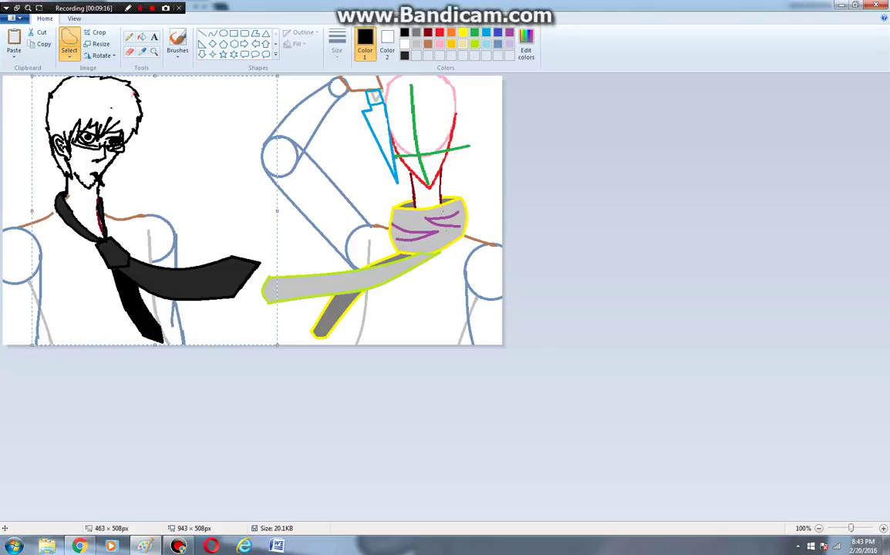
pyautogui.click(28, 240)
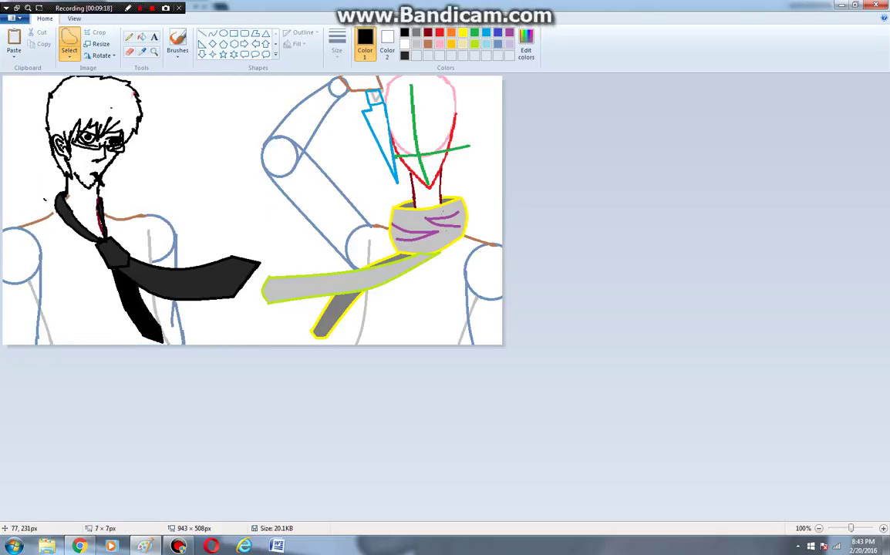
# - Select the left figure's outer shoulder and arm guides with a free-form selection, shift them slightly inward toward the tie, and deselect
pyautogui.moveTo(44, 199)
pyautogui.mouseDown()
pyautogui.moveTo(91, 344)
pyautogui.moveTo(4, 346)
pyautogui.moveTo(4, 186)
pyautogui.moveTo(41, 202)
pyautogui.mouseUp()
pyautogui.moveTo(19, 261); pyautogui.dragTo(25, 262)
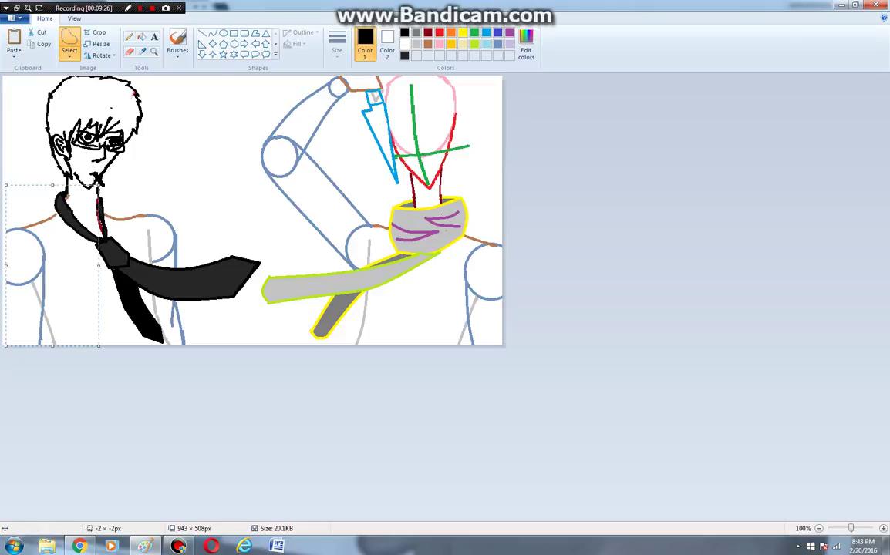
pyautogui.click(175, 394)
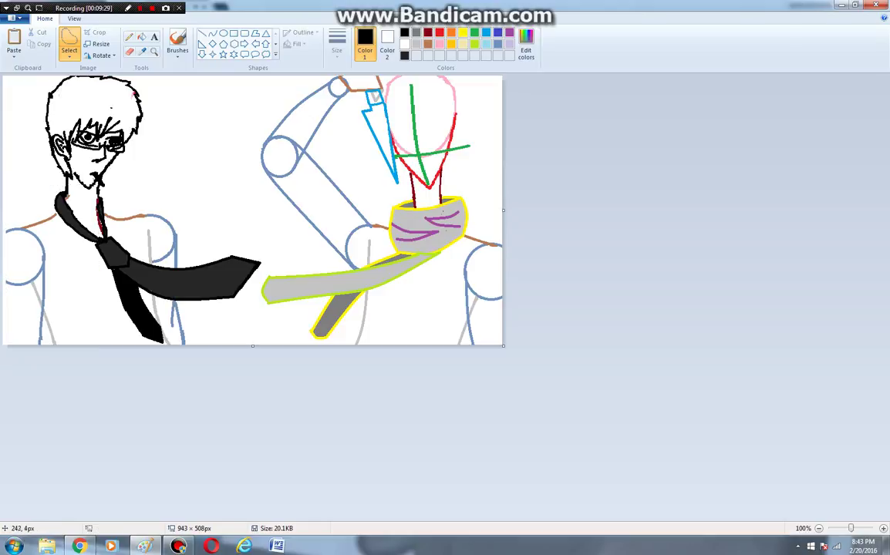
# - Select the whole left figure with a free-form selection, move it slightly left and down, and deselect it
pyautogui.moveTo(131, 79)
pyautogui.mouseDown()
pyautogui.moveTo(171, 104)
pyautogui.moveTo(191, 151)
pyautogui.moveTo(266, 254)
pyautogui.moveTo(232, 344)
pyautogui.moveTo(2, 344)
pyautogui.moveTo(2, 183)
pyautogui.moveTo(16, 93)
pyautogui.moveTo(43, 71)
pyautogui.moveTo(132, 76)
pyautogui.mouseUp()
pyautogui.moveTo(123, 173); pyautogui.dragTo(115, 175)
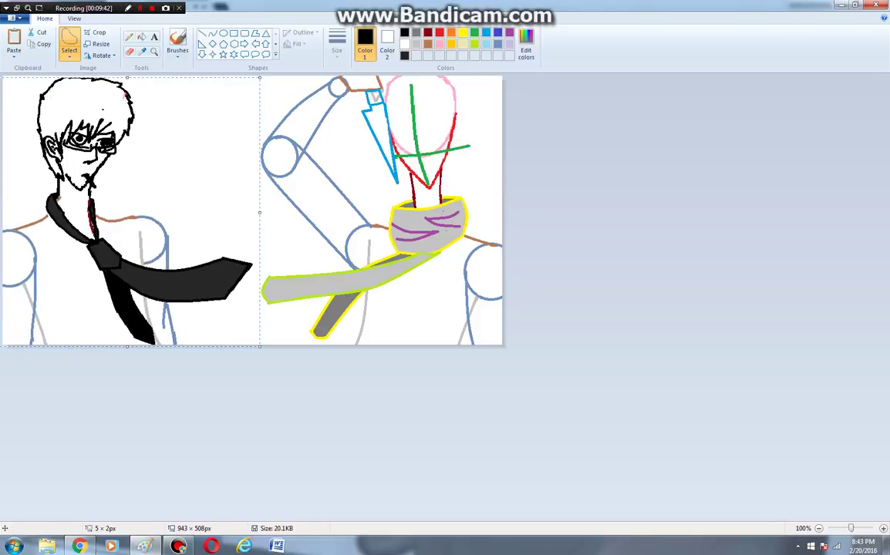
pyautogui.click(247, 409)
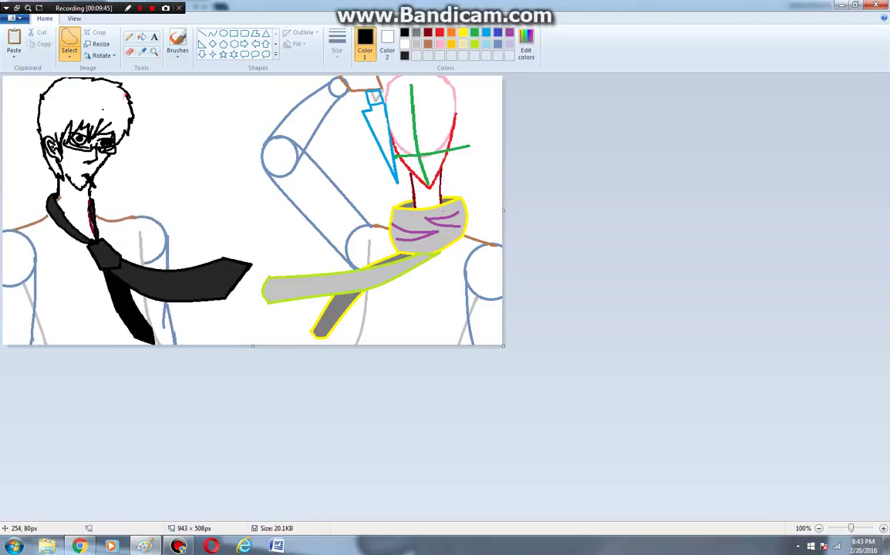
pyautogui.moveTo(147, 83)
pyautogui.mouseDown()
pyautogui.moveTo(152, 111)
pyautogui.moveTo(204, 203)
pyautogui.moveTo(235, 231)
pyautogui.moveTo(248, 295)
pyautogui.mouseUp()
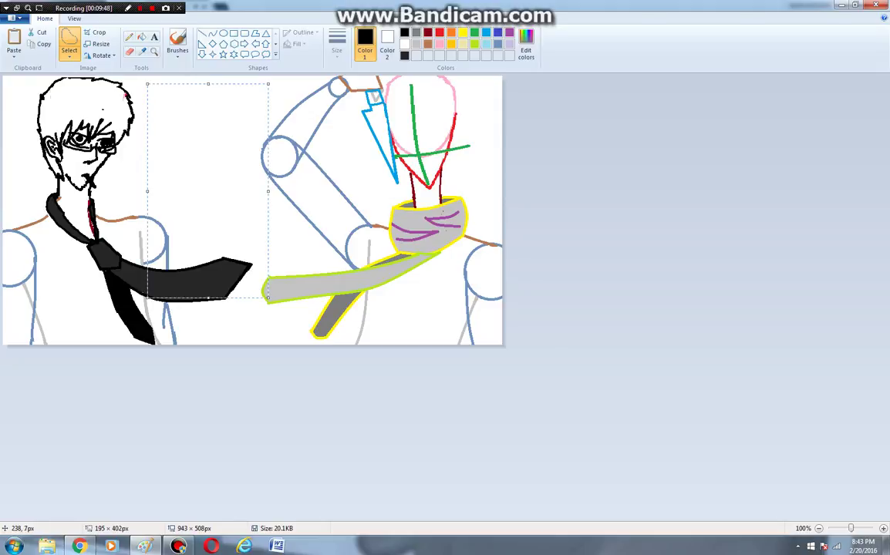
pyautogui.moveTo(129, 80)
pyautogui.mouseDown()
pyautogui.moveTo(219, 189)
pyautogui.moveTo(282, 248)
pyautogui.moveTo(260, 293)
pyautogui.moveTo(235, 326)
pyautogui.moveTo(166, 344)
pyautogui.moveTo(57, 344)
pyautogui.moveTo(2, 327)
pyautogui.moveTo(2, 318)
pyautogui.mouseUp()
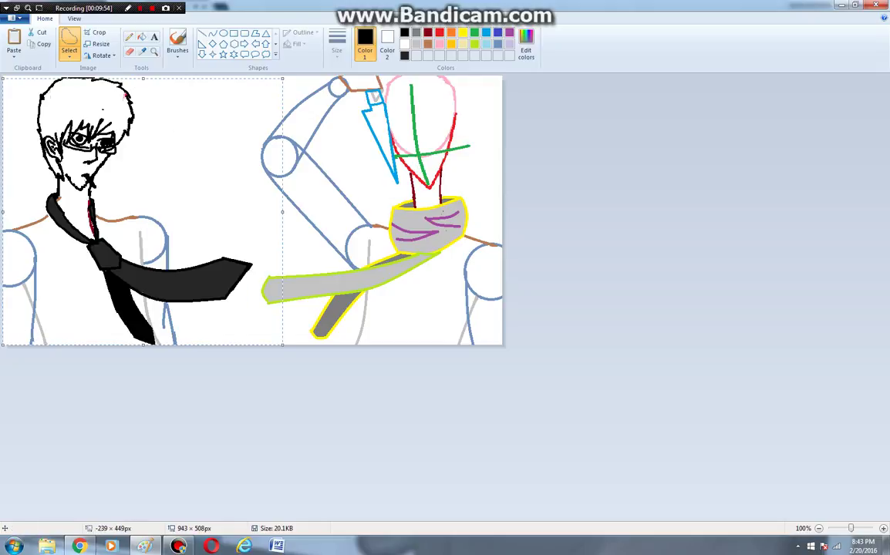
pyautogui.click(302, 99)
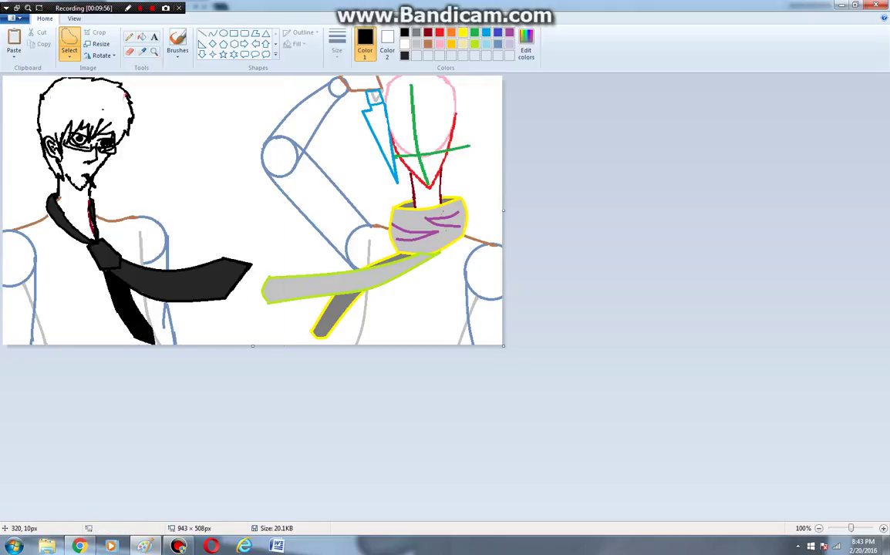